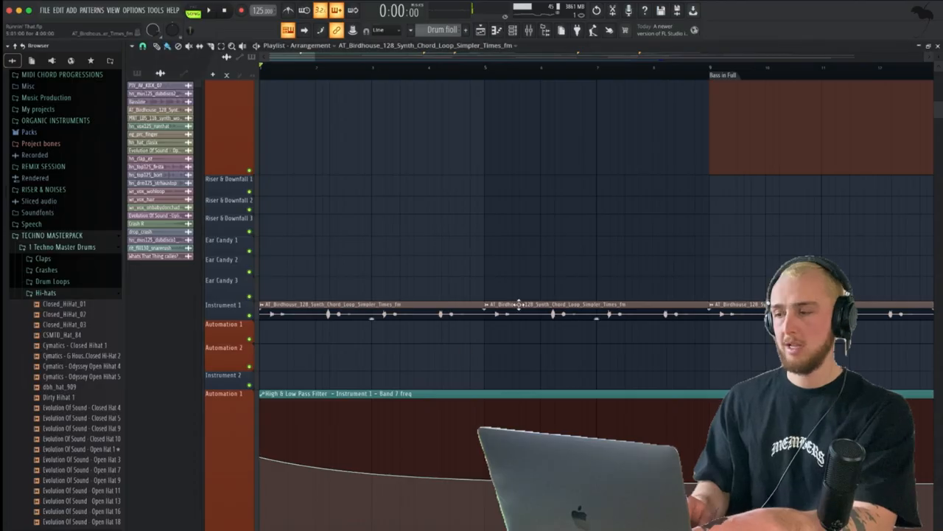
Play the arrangement from the Bass in Full marker and examine the kick, bass and vocal automation tracks
scroll(520, 304, down, 5)
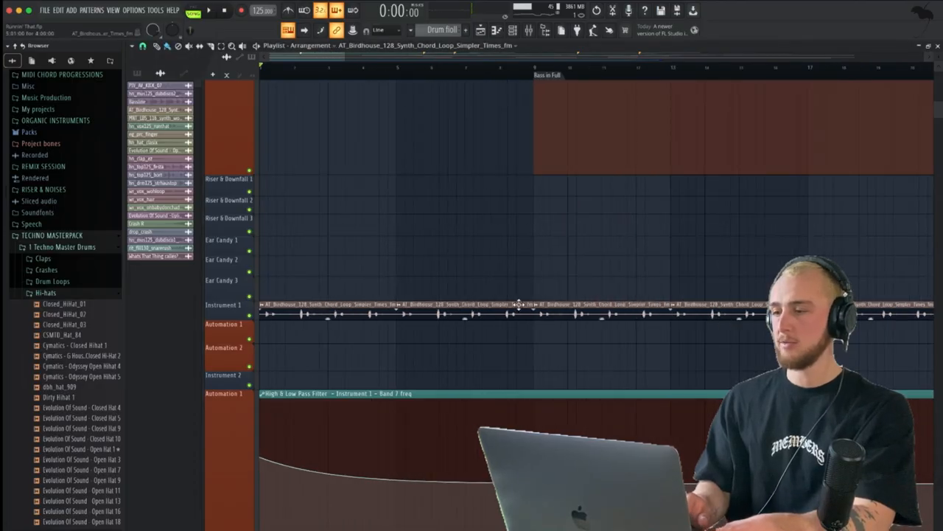
scroll(519, 303, down, 5)
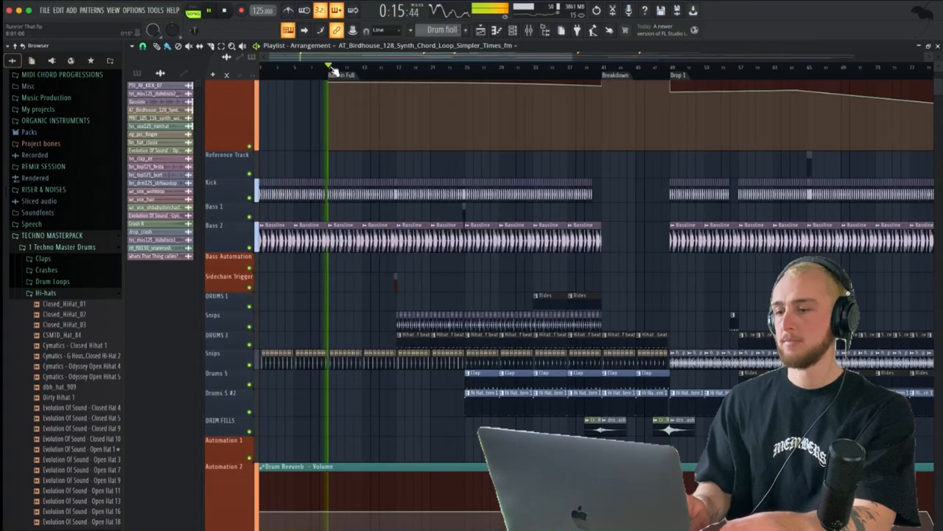
scroll(354, 236, up, 3)
scroll(538, 274, up, 4)
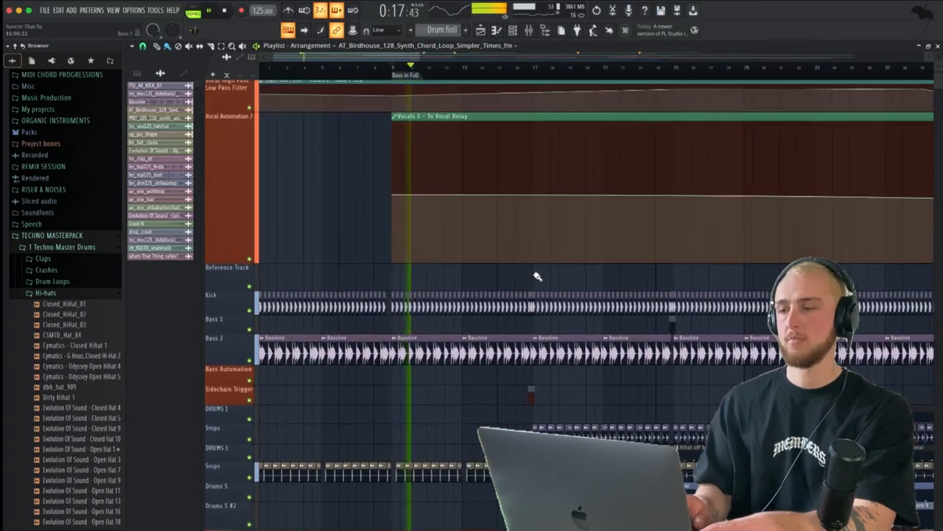
scroll(455, 202, up, 2)
scroll(455, 202, left, 3)
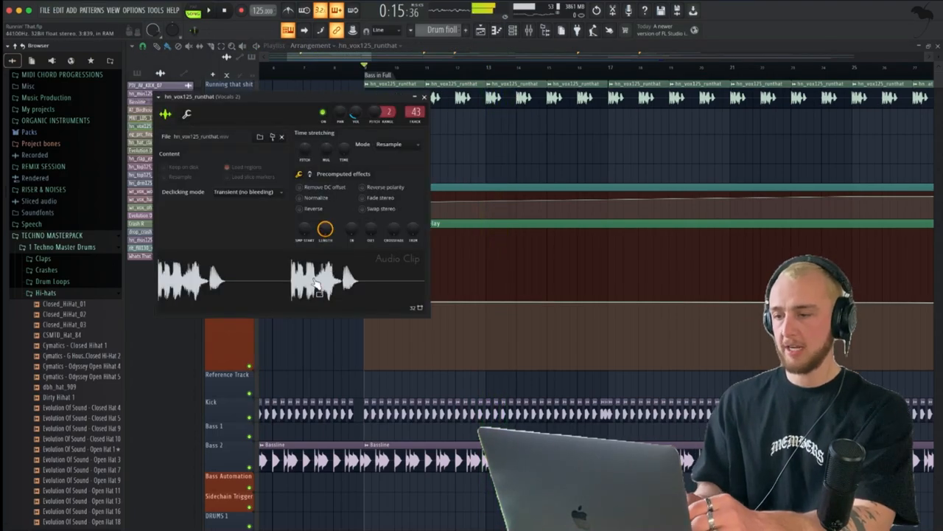
Close the hn_vox125_runthat clip settings and briefly play the section starting at the Bass in Full marker
click(425, 97)
key(space)
scroll(452, 309, down, 8)
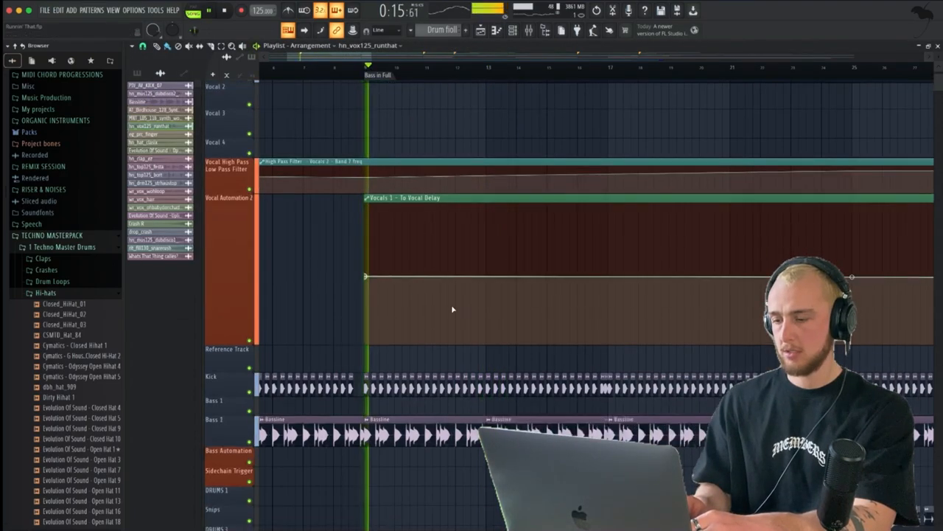
scroll(453, 310, down, 3)
key(space)
Set the playhead to bar 8 and inspect the Master Bus filter automation together with the mixer's effect slots
scroll(453, 284, left, 3)
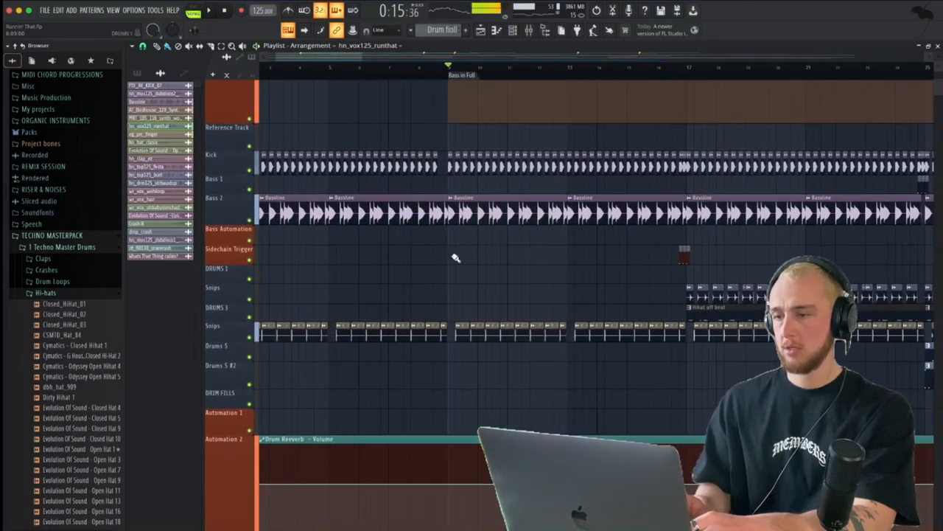
click(420, 67)
scroll(436, 179, up, 8)
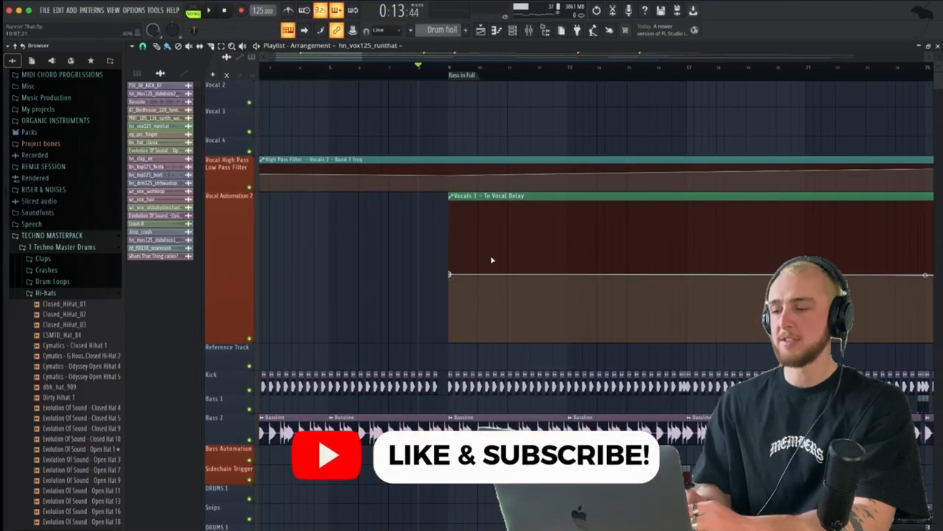
scroll(492, 260, down, 10)
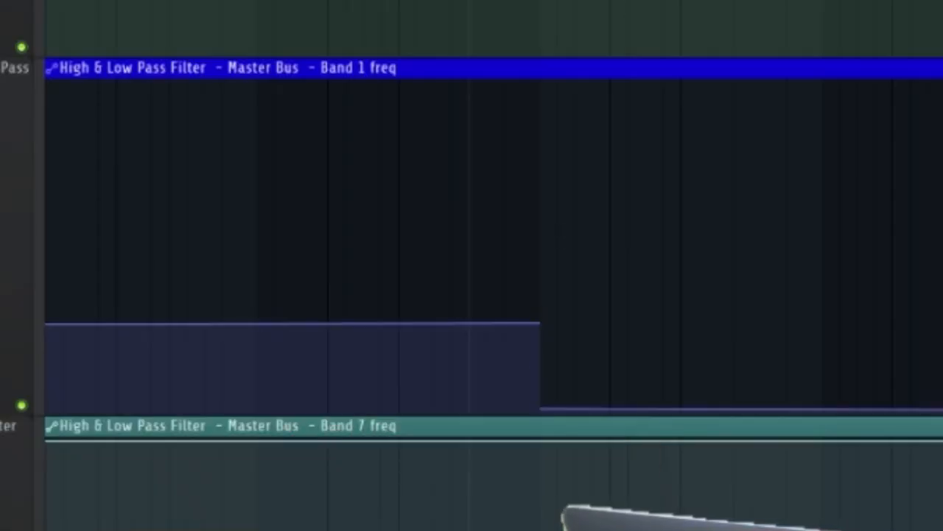
key(F9)
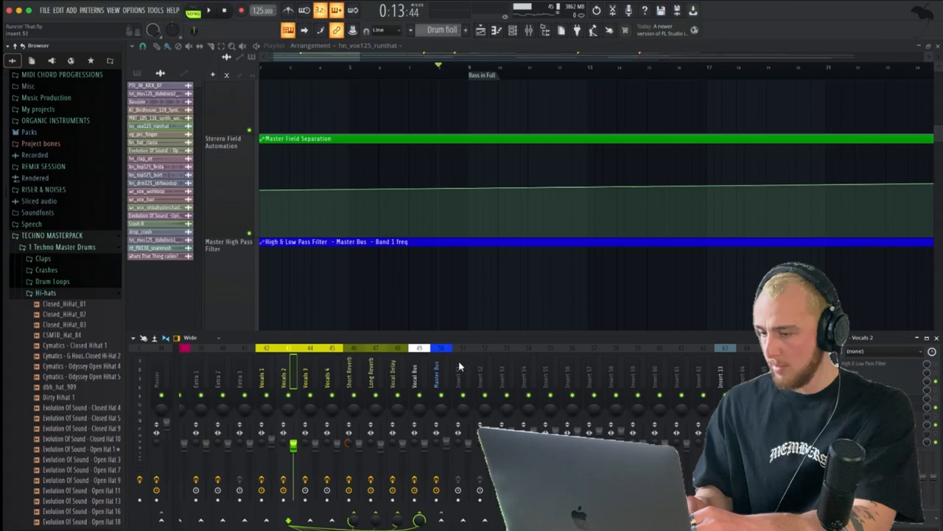
click(878, 398)
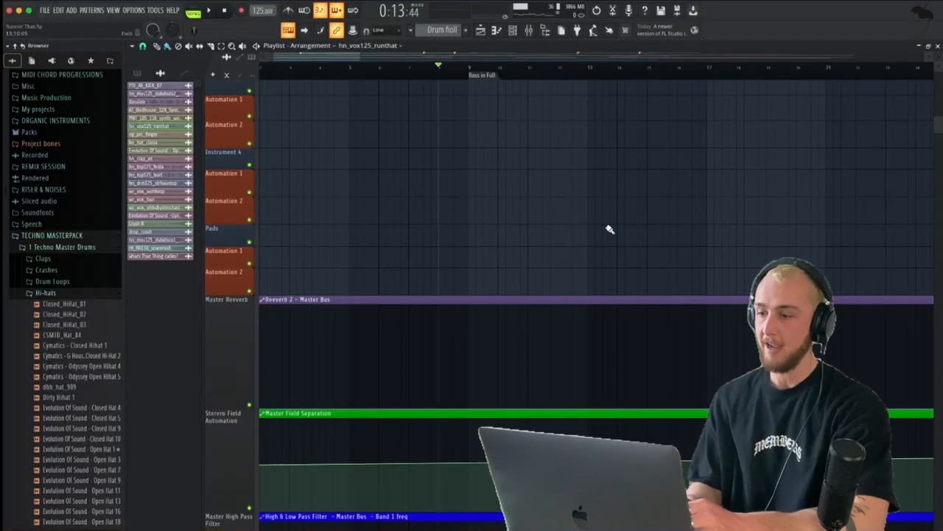
Play the transition into bar 17, restarting from about bar 16, and examine the percussion clips and sidechain triggers there
scroll(559, 215, down, 3)
scroll(558, 214, up, 15)
key(space)
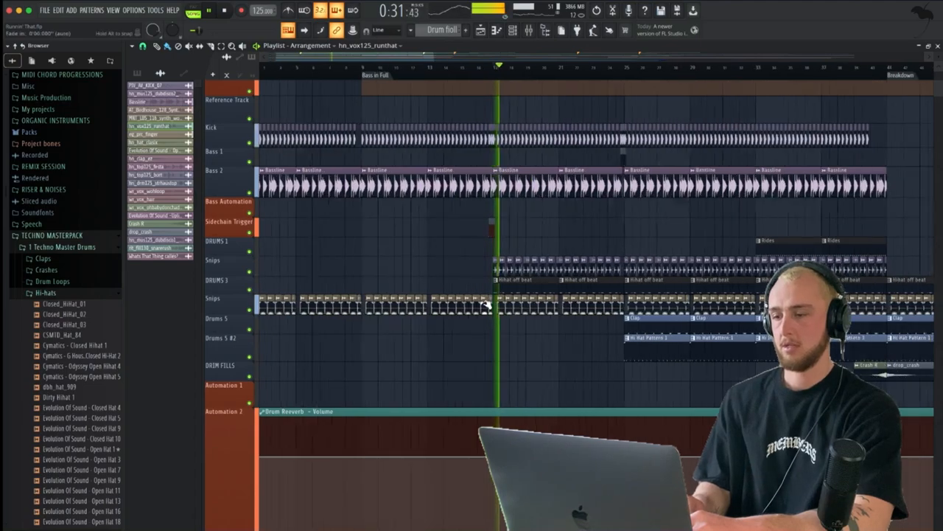
scroll(478, 190, up, 6)
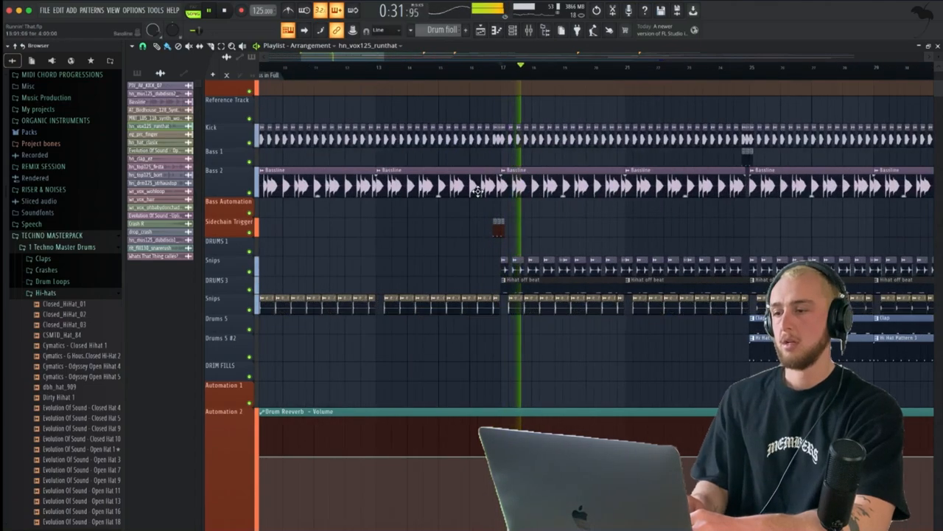
click(468, 67)
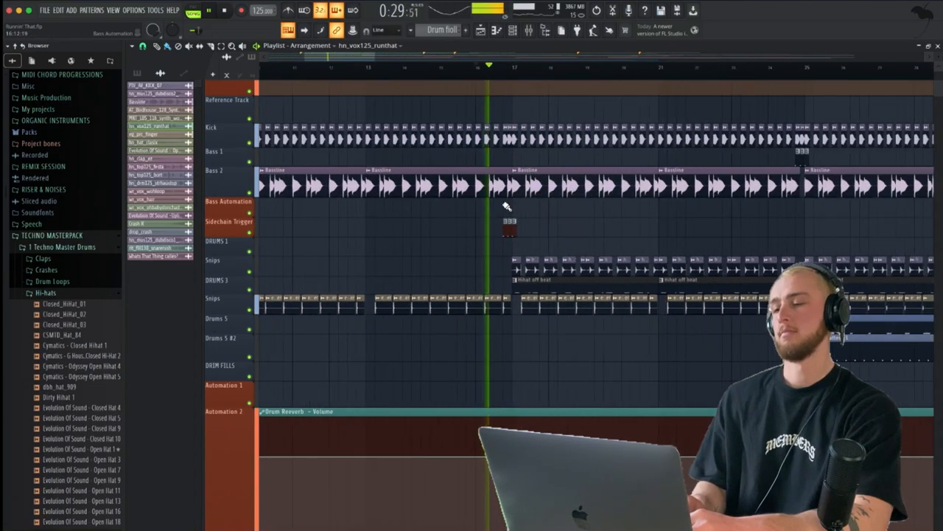
scroll(533, 243, up, 4)
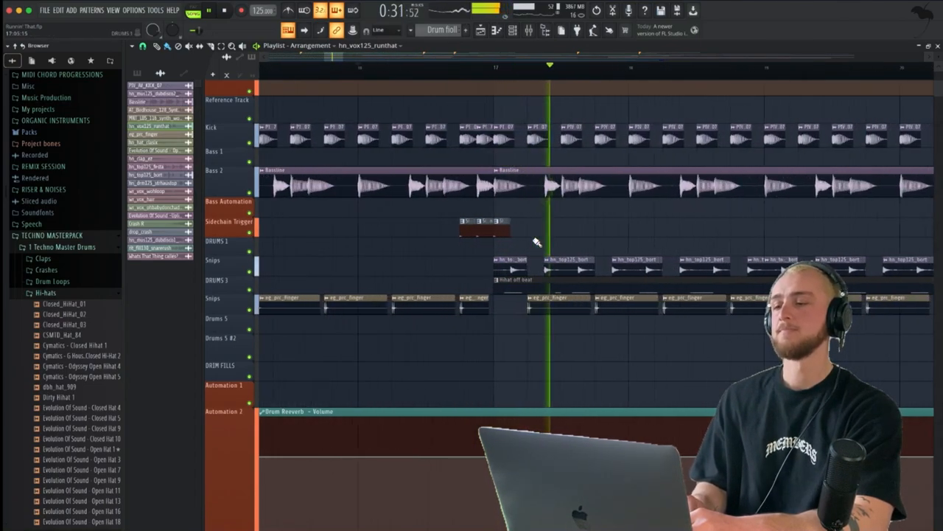
scroll(538, 243, down, 3)
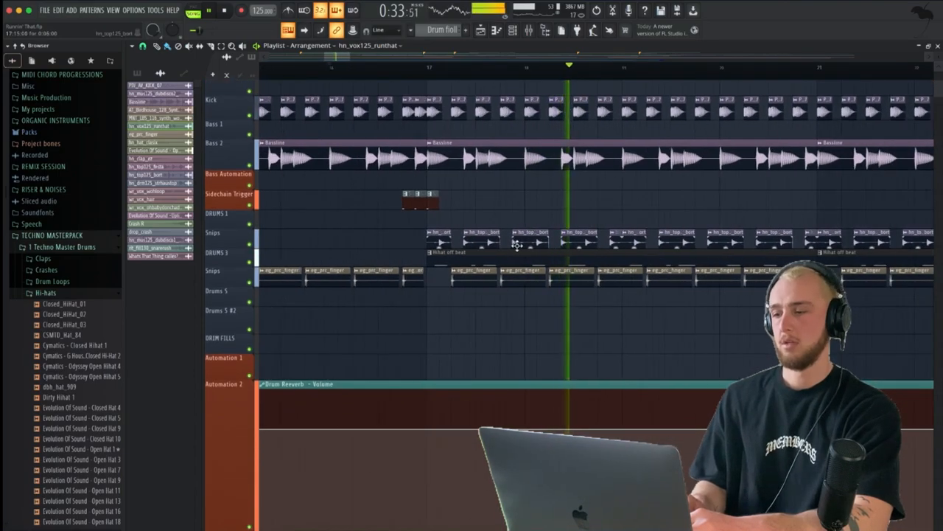
key(space)
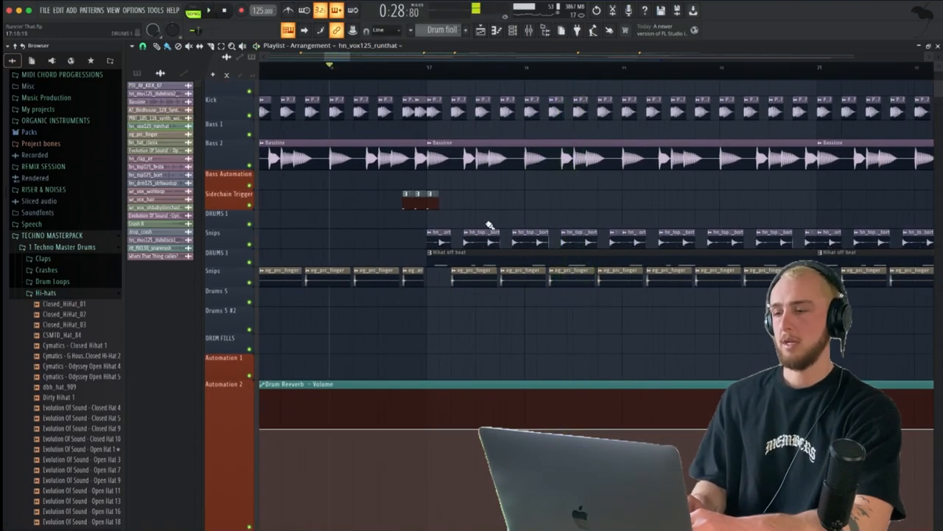
Inspect the waveform of the hn_top125_bort clip, close it and check the clip's placement around bar 17
scroll(432, 240, up, 3)
double_click(449, 241)
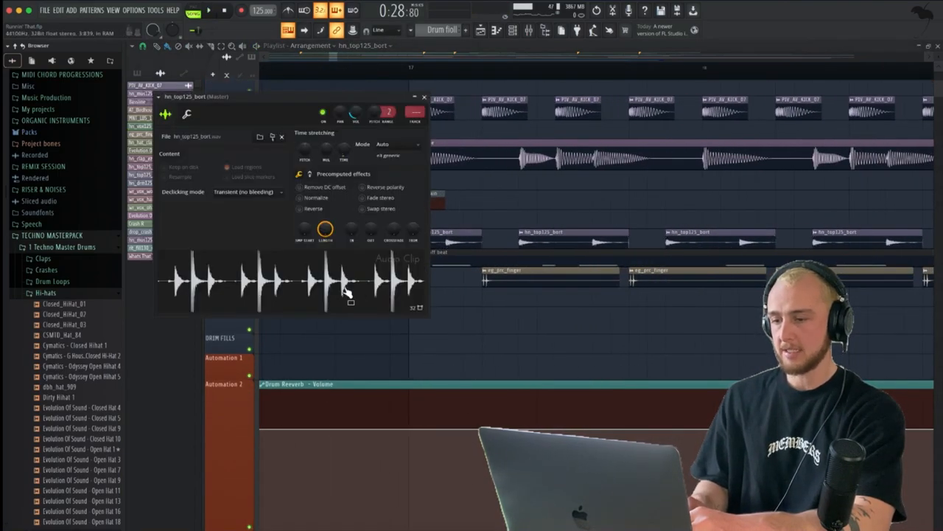
key(Escape)
key(space)
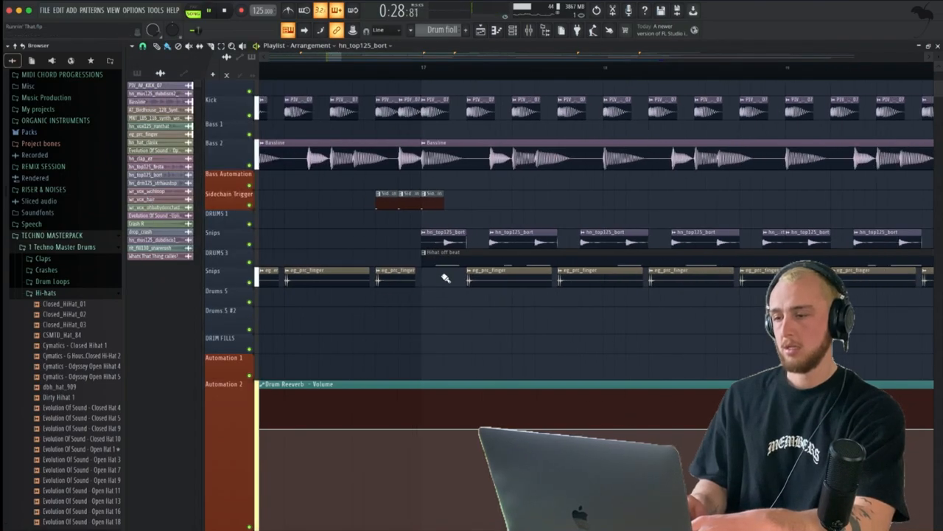
scroll(457, 257, up, 3)
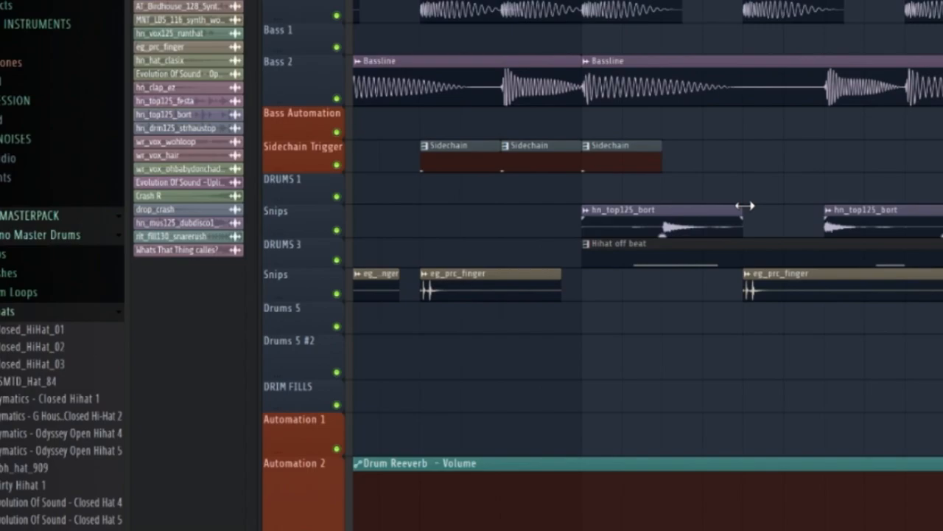
scroll(774, 254, down, 3)
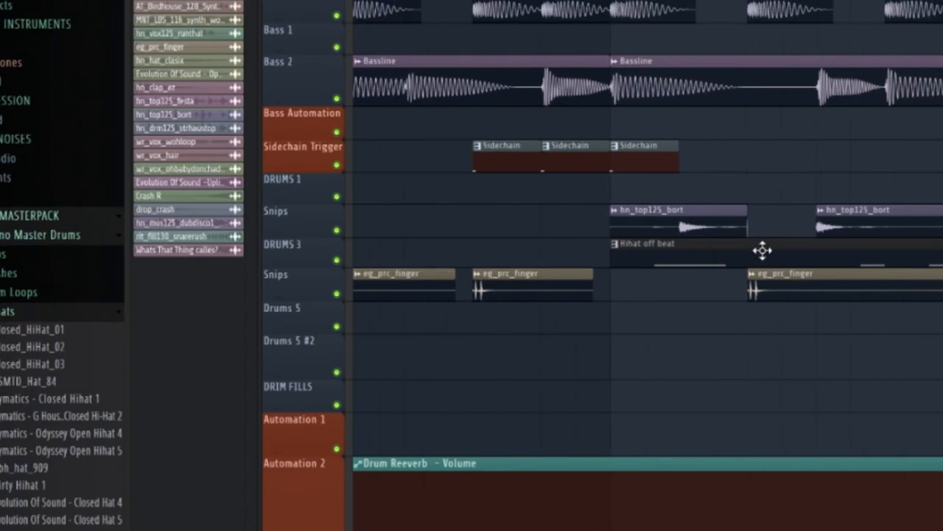
Compare the full hn_top125_bort sample with the eg_prc_finger sample in their audio clip settings
double_click(712, 214)
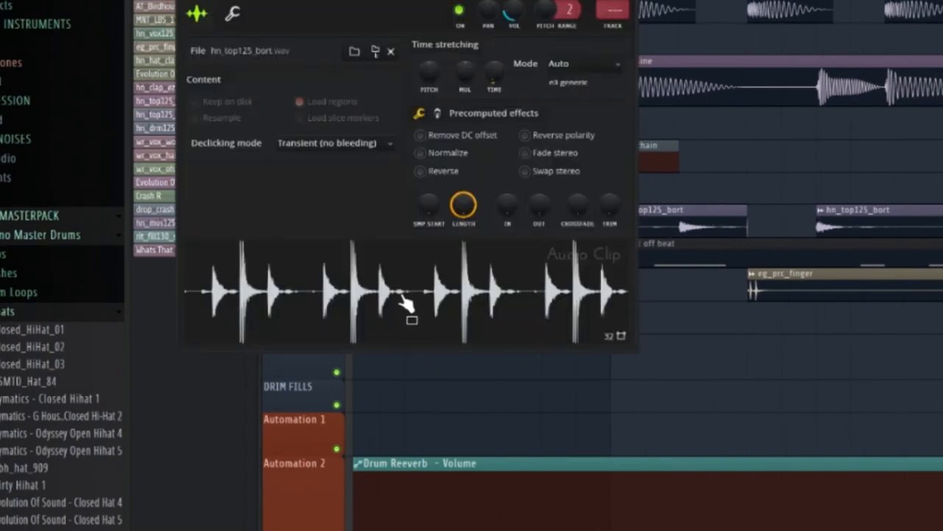
key(Escape)
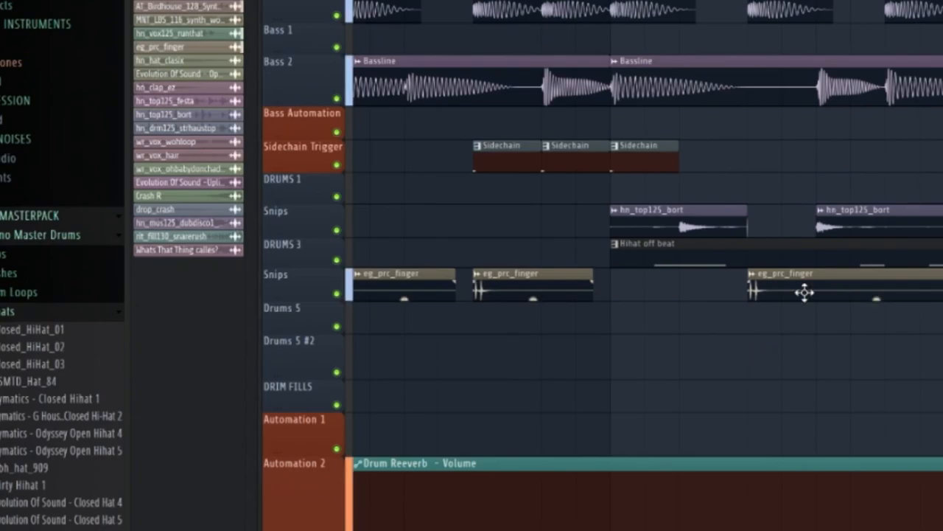
double_click(804, 293)
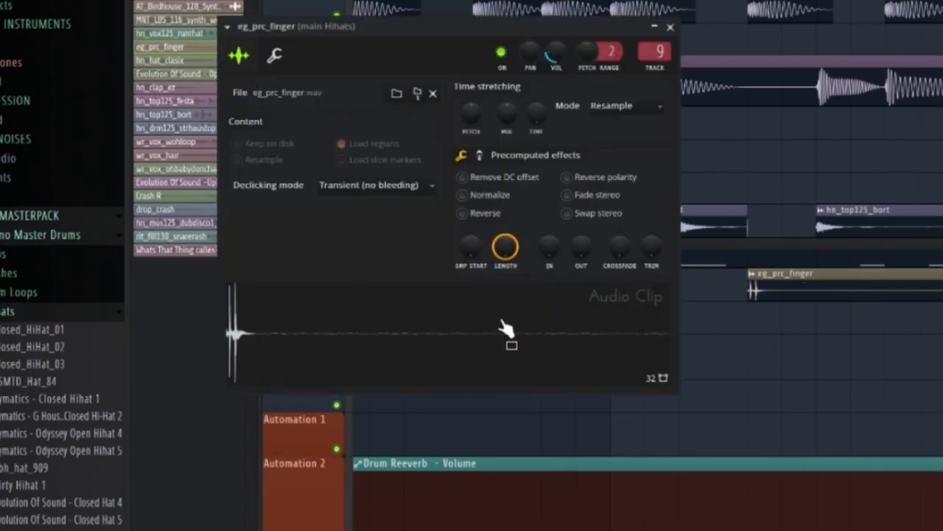
key(Escape)
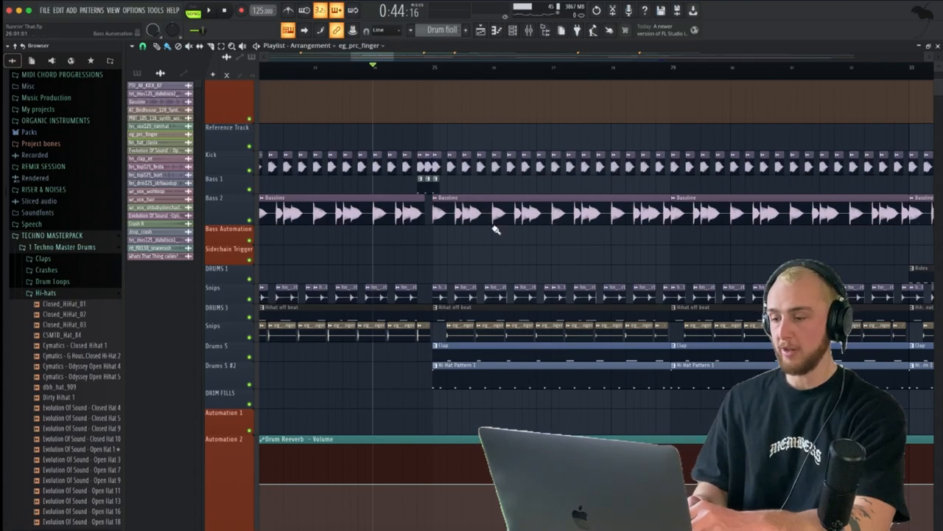
Open Hi Hat Pattern 1 from bar 25 in the piano roll, play it and return to the playlist
double_click(470, 384)
key(space)
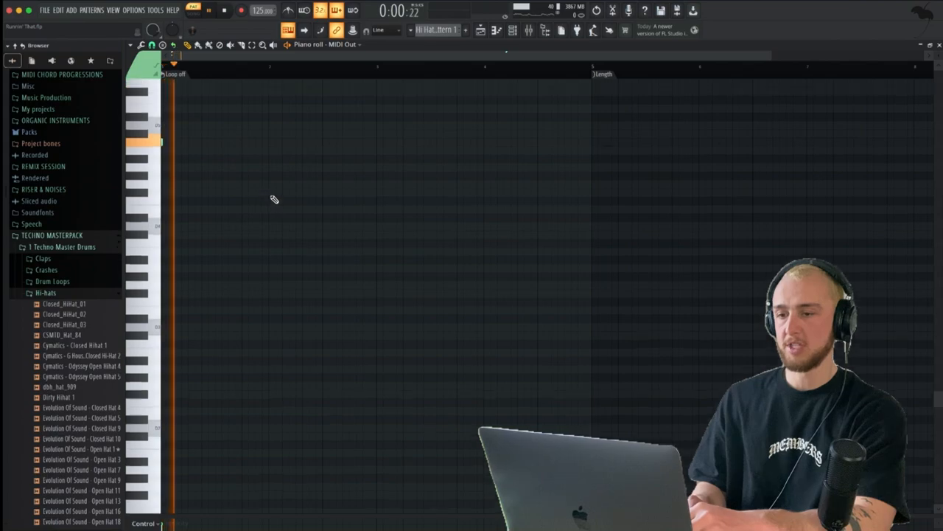
key(F5)
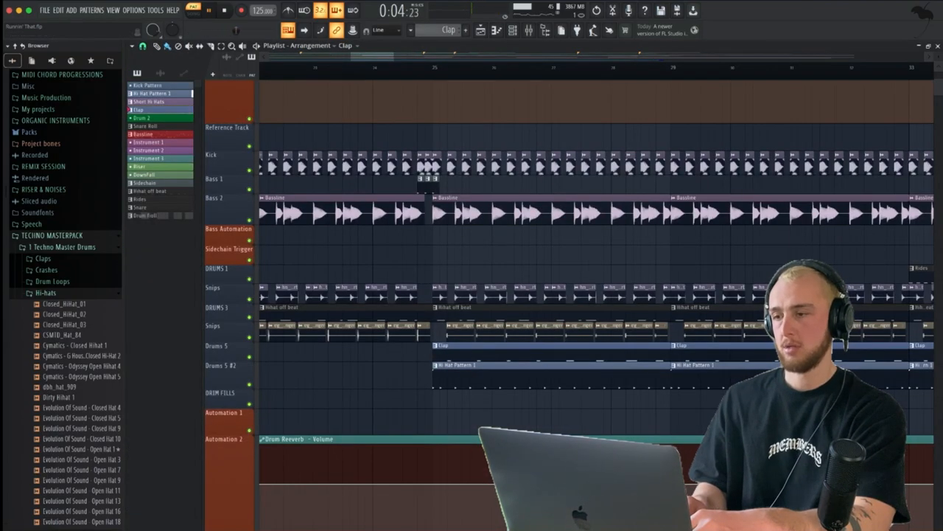
Show the channel rack for the Clap pattern and look through its channels for the clap sound
click(514, 32)
scroll(617, 288, down, 10)
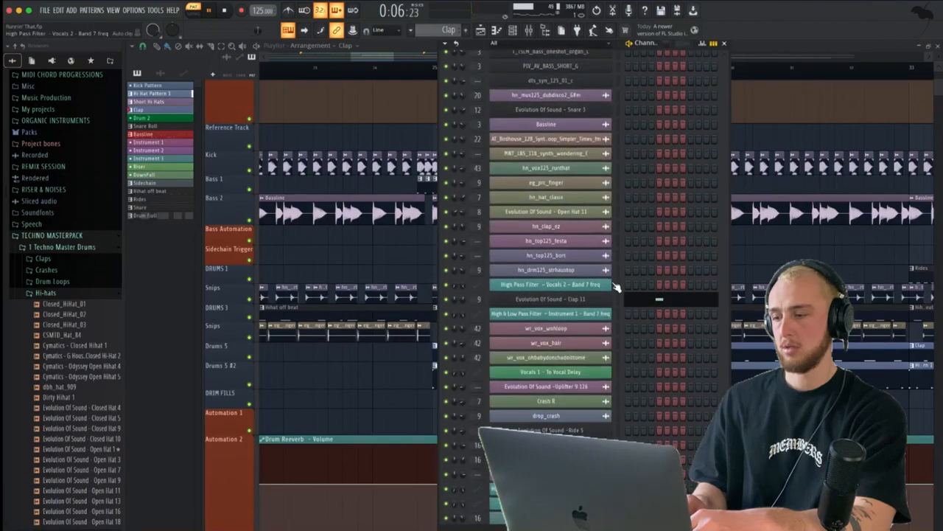
scroll(624, 246, down, 10)
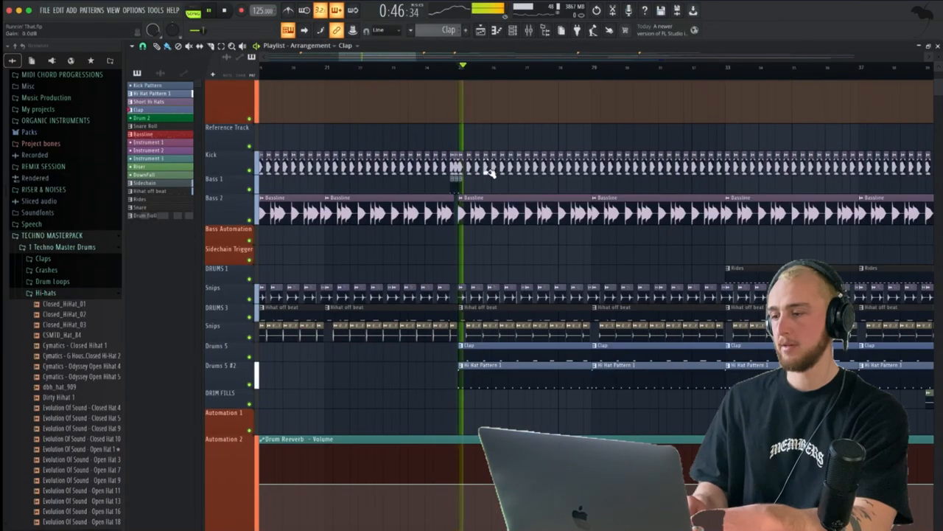
Jump playback from bar 25 to bar 33 and examine the Rides clips layered over the drums before the breakdown
scroll(492, 174, down, 3)
scroll(493, 173, up, 1)
scroll(492, 174, right, 2)
click(441, 68)
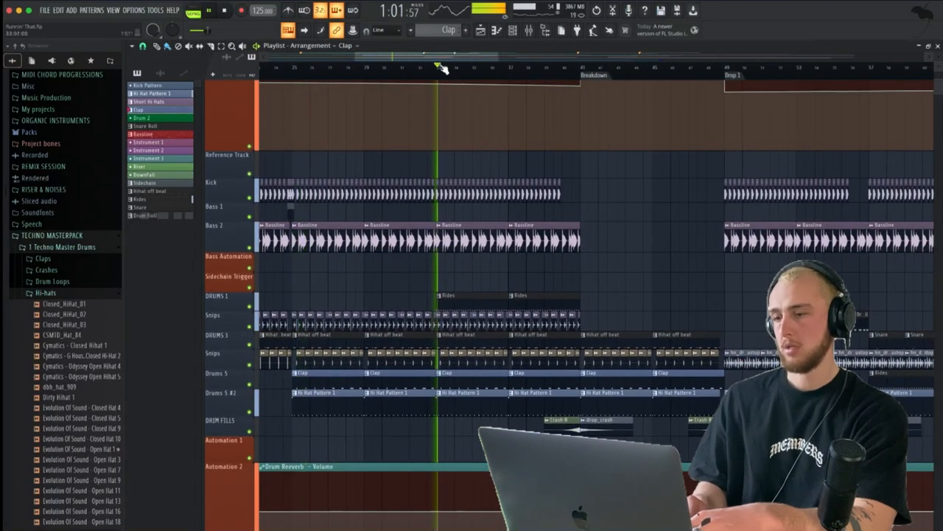
scroll(481, 233, up, 3)
scroll(481, 233, down, 1)
scroll(483, 235, down, 2)
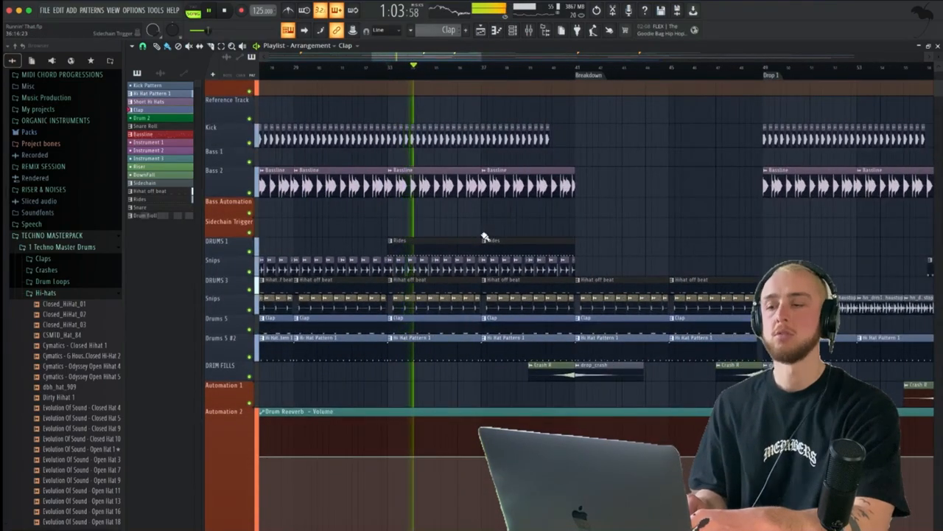
scroll(485, 236, left, 2)
scroll(485, 236, up, 1)
scroll(487, 267, up, 2)
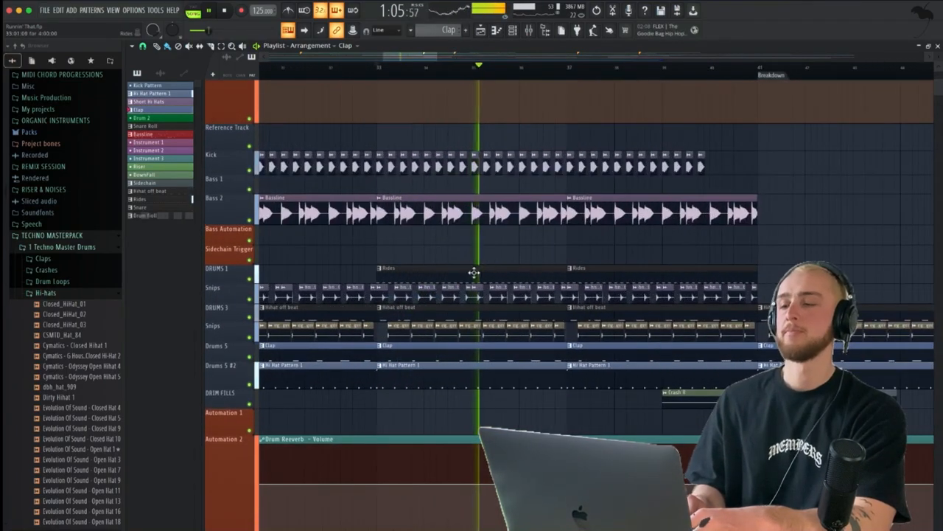
Stop playback, open the Rides pattern in the piano roll and check its ride channel in the channel rack
key(space)
double_click(466, 268)
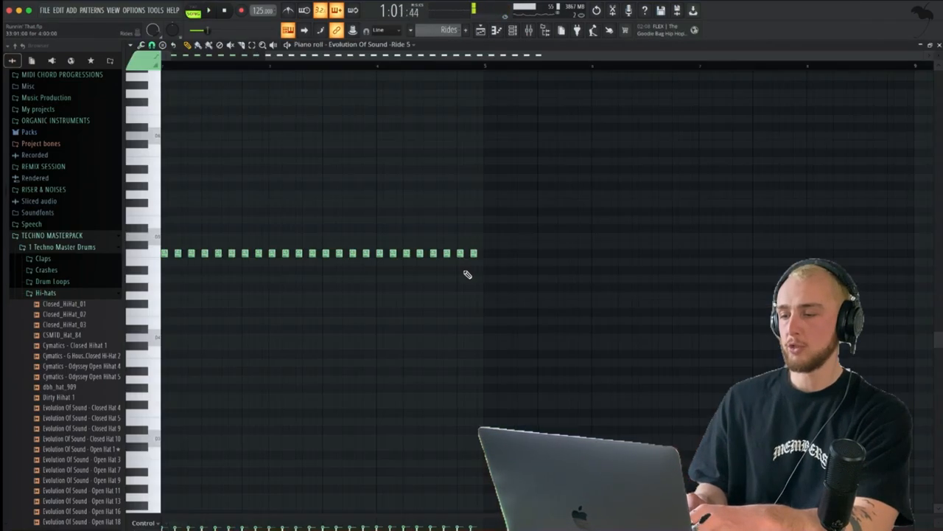
click(513, 32)
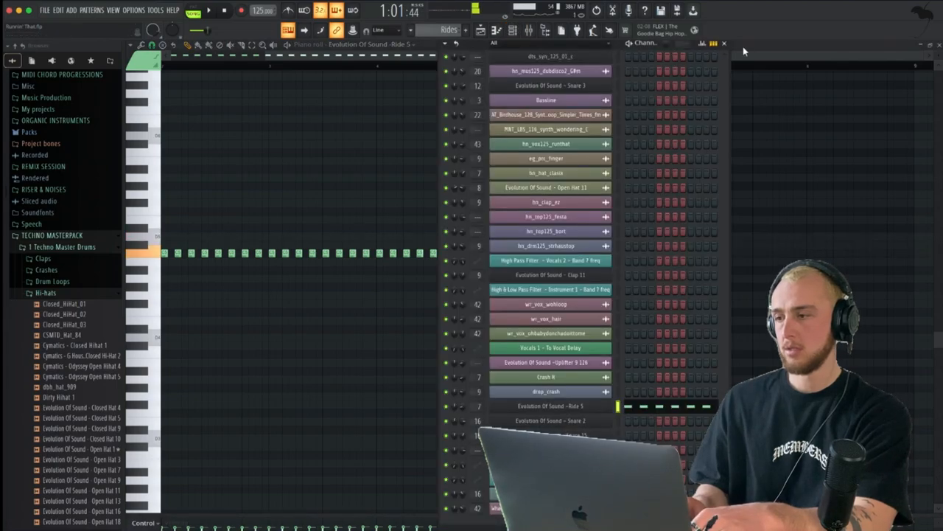
click(725, 44)
Return to the playlist and play the arrangement from bar 33, skipping ahead to just before the Breakdown marker
key(space)
click(485, 33)
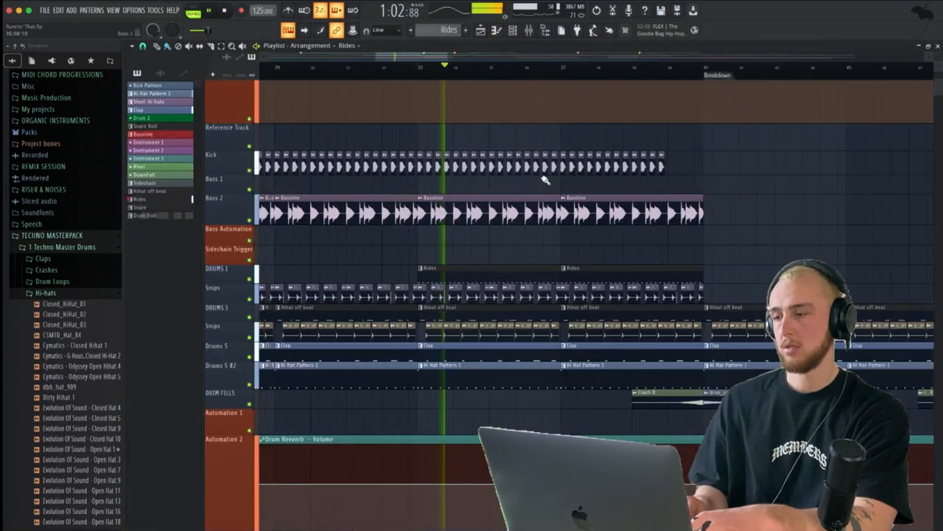
click(596, 71)
scroll(614, 148, up, 3)
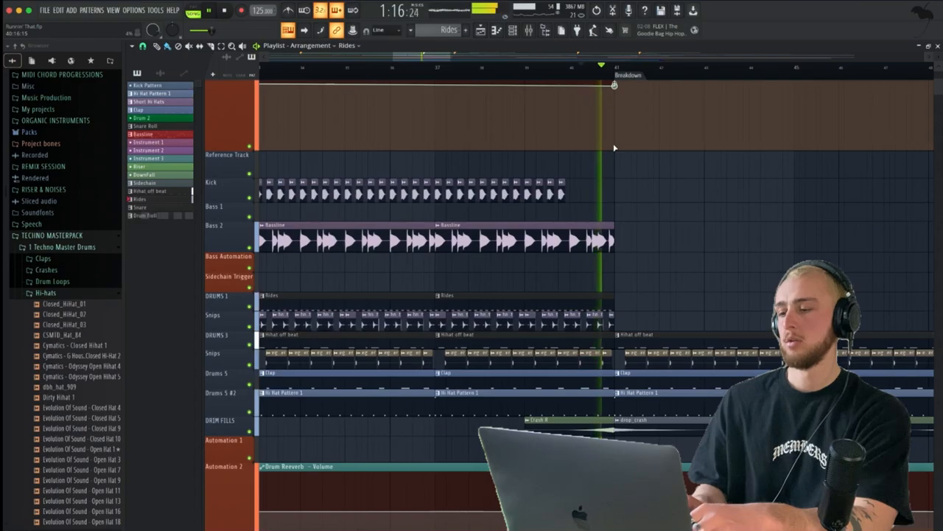
Replay the arrangement from bar 40, just before the Breakdown marker
scroll(612, 146, right, 3)
click(474, 72)
scroll(474, 71, up, 3)
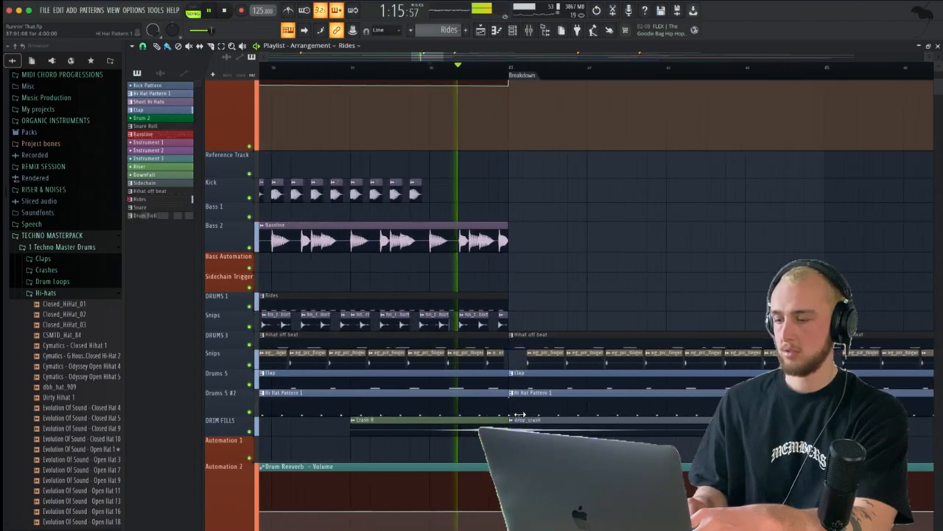
Stop playback and inspect the Crash R and drop_crash samples on the drum fills track around the Breakdown marker
scroll(439, 315, down, 3)
key(space)
double_click(438, 315)
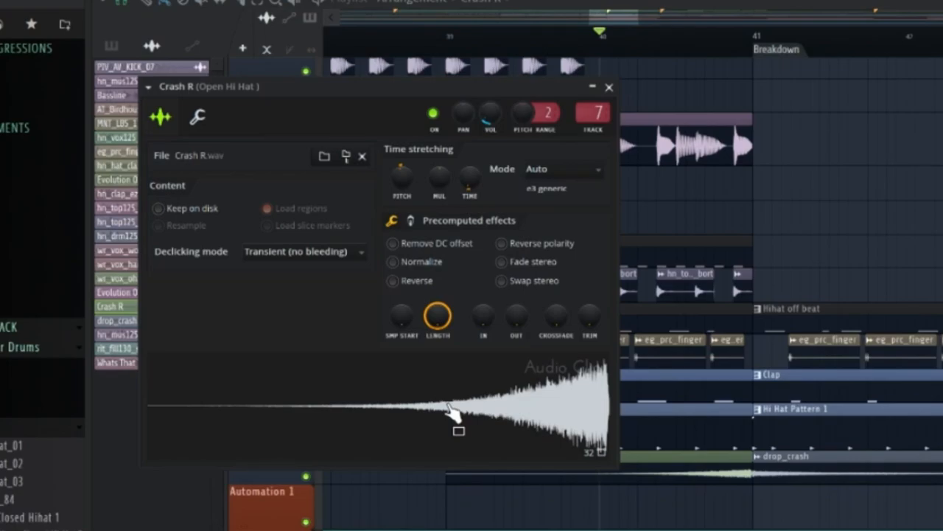
click(610, 87)
double_click(866, 476)
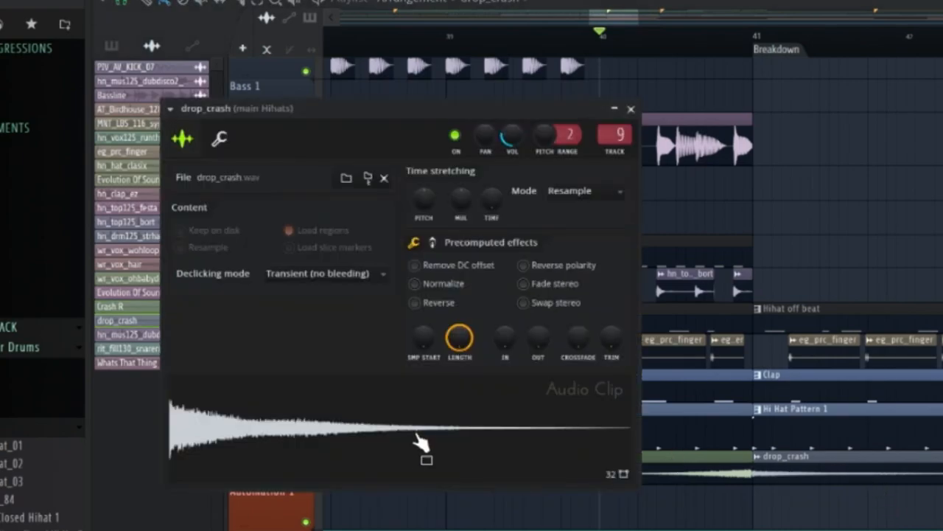
click(632, 110)
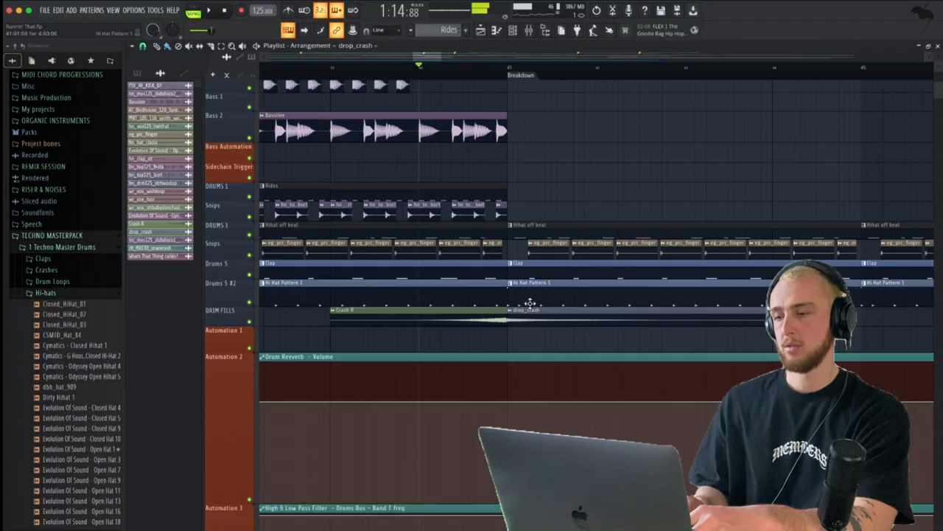
Play the transition into the breakdown and examine the vocal high-pass filter and vocal delay automation up to Drop 1
scroll(503, 193, up, 5)
key(space)
scroll(504, 186, down, 3)
scroll(482, 202, up, 2)
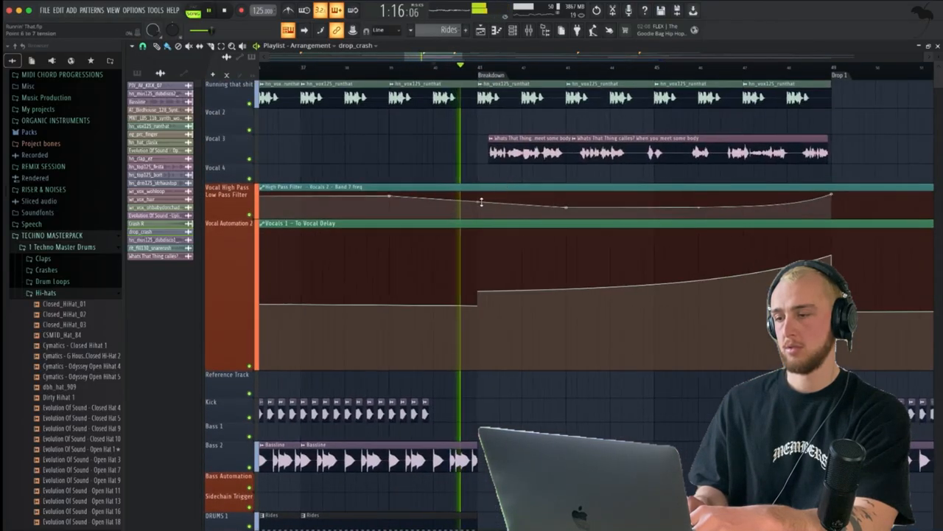
scroll(482, 202, down, 6)
scroll(507, 238, down, 3)
scroll(508, 238, up, 8)
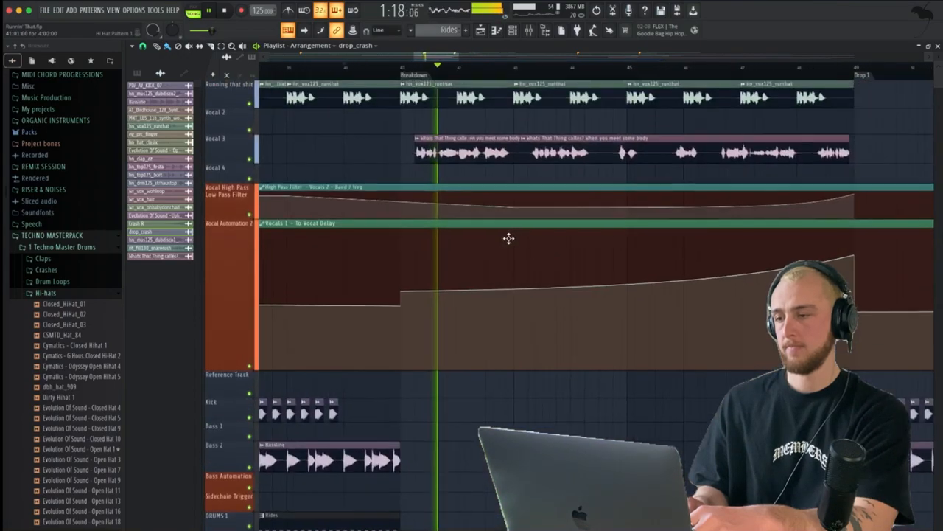
scroll(508, 238, left, 3)
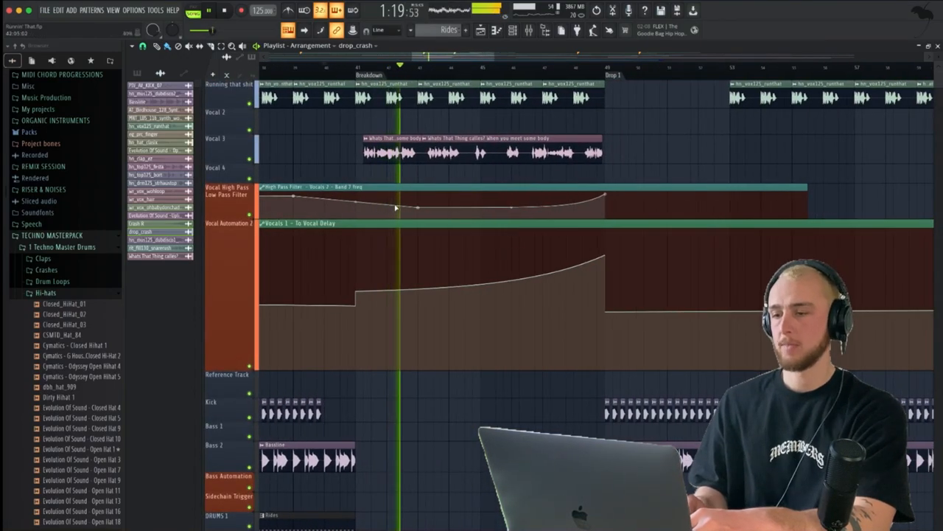
Stop playback and inspect the hn_vox125_runthat sample and the "Whats That Thing" vocal sample used in the breakdown
key(space)
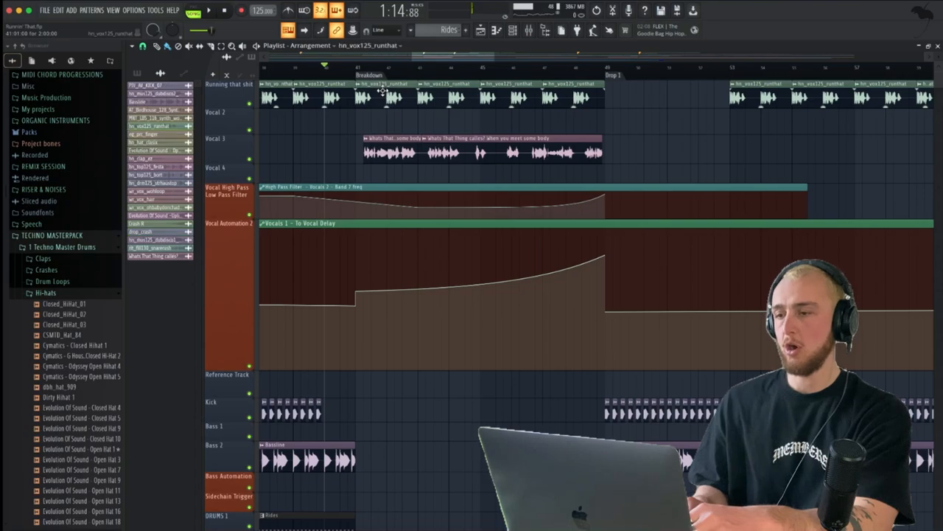
double_click(383, 90)
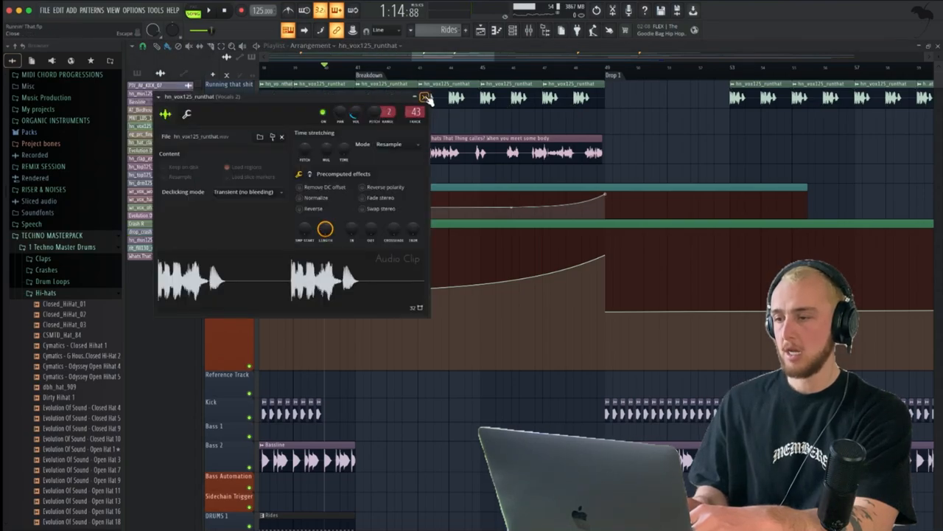
click(425, 98)
double_click(441, 144)
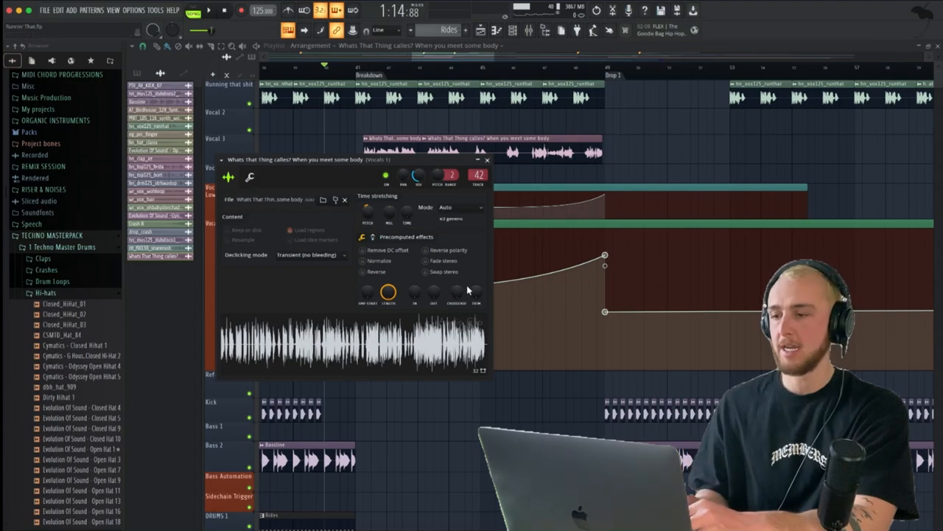
click(487, 160)
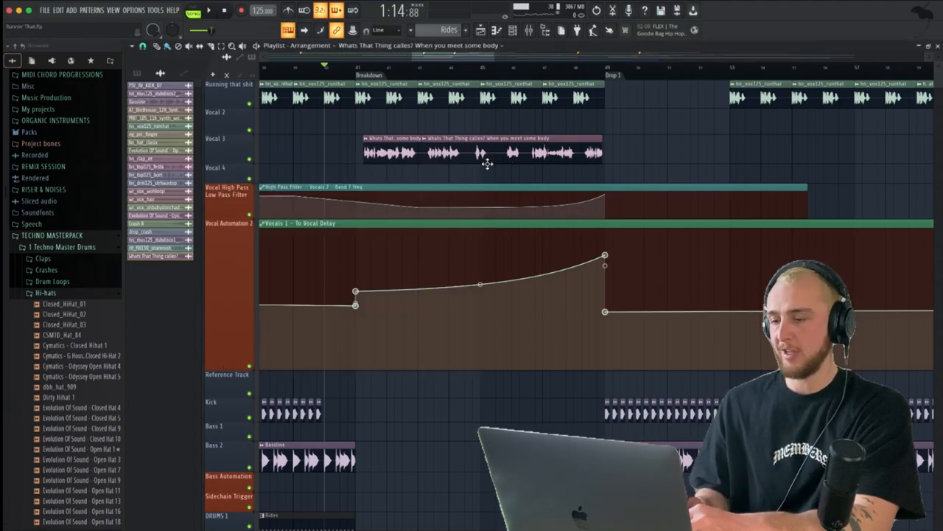
Play the breakdown from bar 40 to hear the two vocal layers together
key(space)
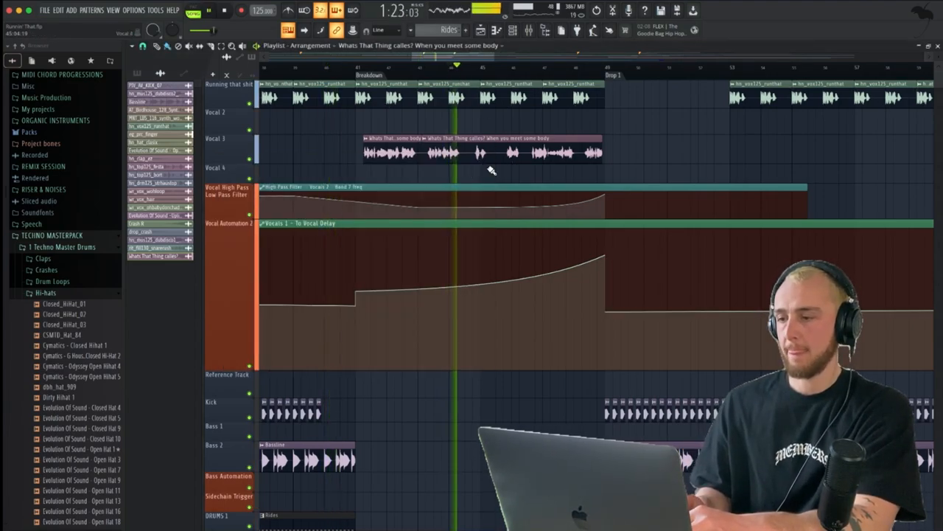
scroll(491, 171, up, 2)
scroll(491, 171, down, 3)
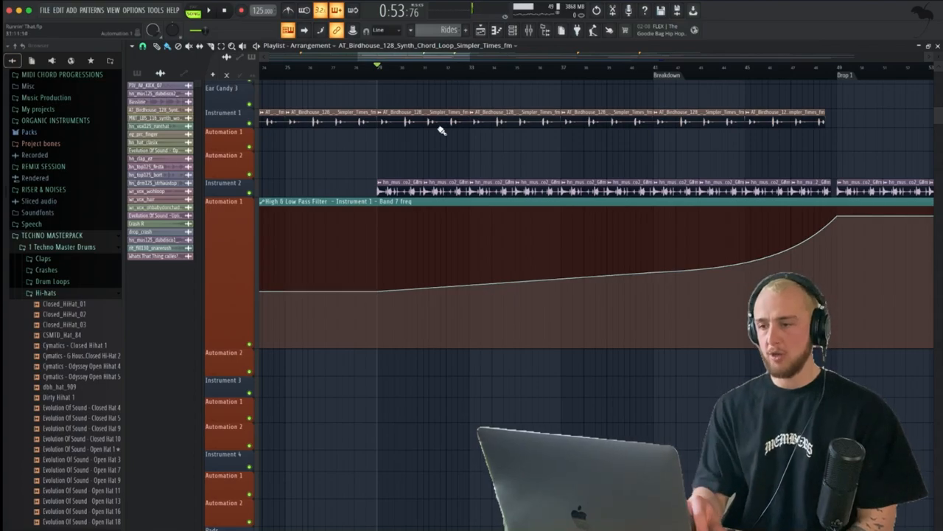
Inspect the hn_mus125_dubdisco2_G#m sample where the Instrument 2 clips begin at bar 29
scroll(394, 122, up, 2)
scroll(394, 122, left, 2)
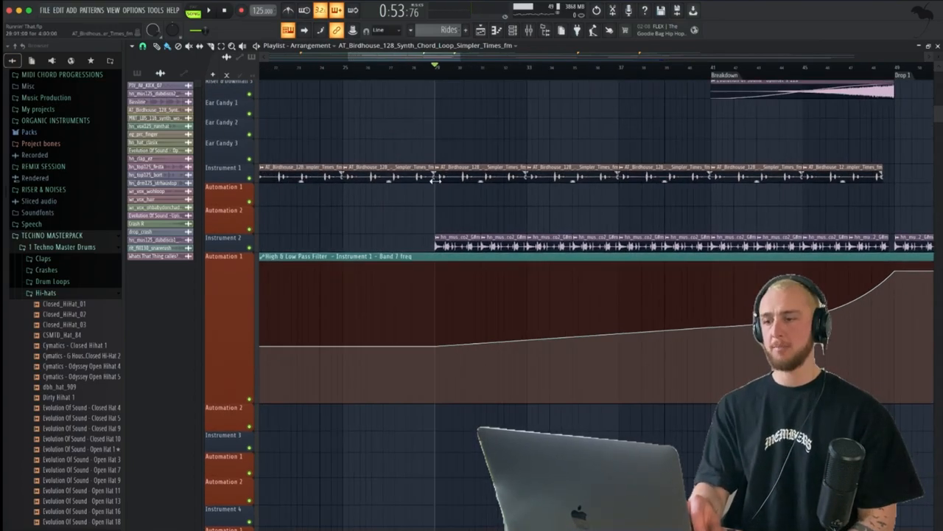
double_click(448, 246)
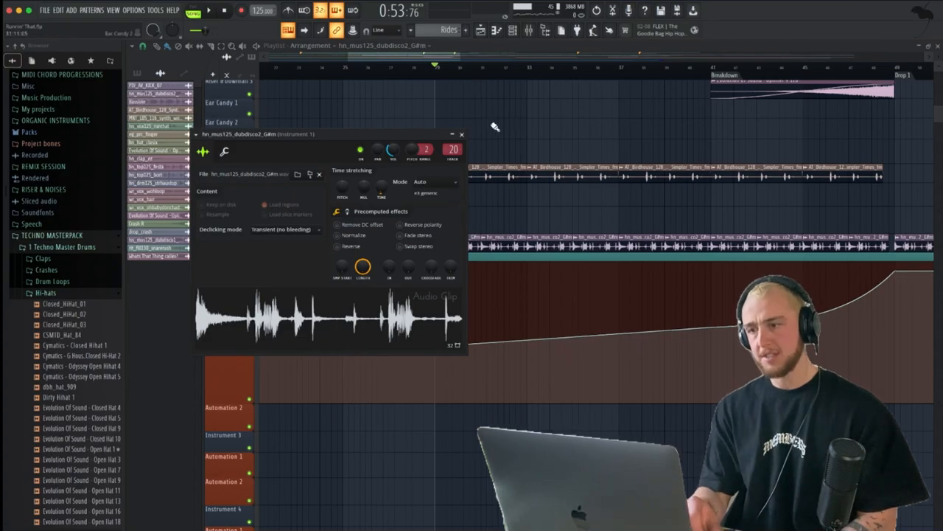
click(462, 135)
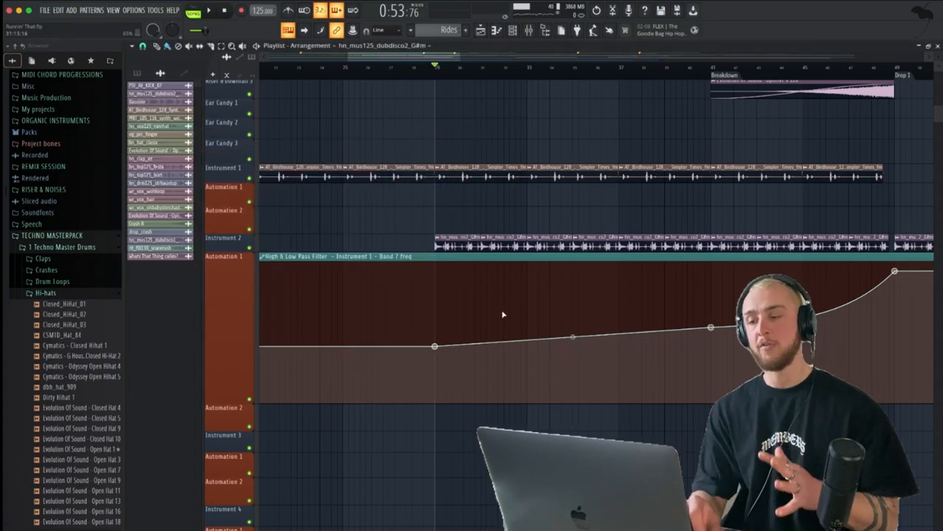
Play from bar 29, examine the Instrument 1 band 7 filter automation rising towards Drop 1, and stop playback
key(space)
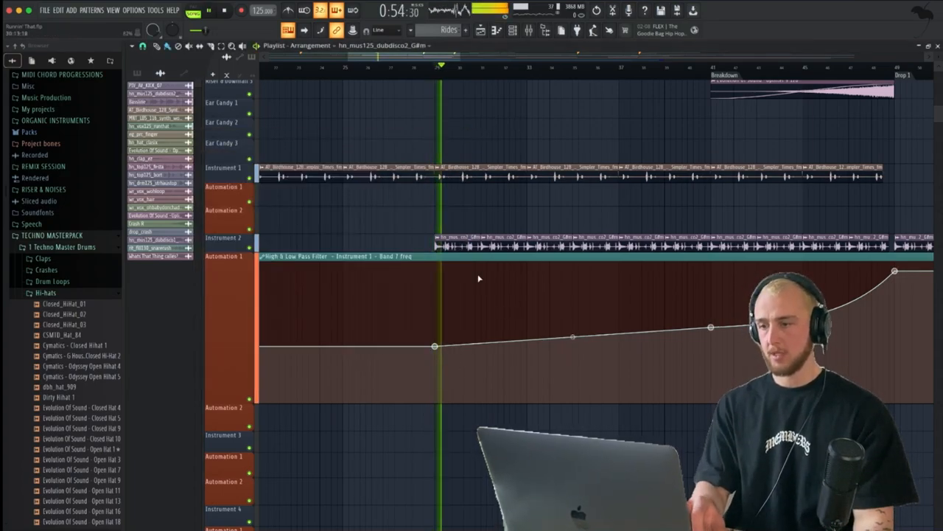
scroll(531, 257, down, 3)
key(space)
scroll(670, 154, right, 3)
scroll(670, 154, up, 1)
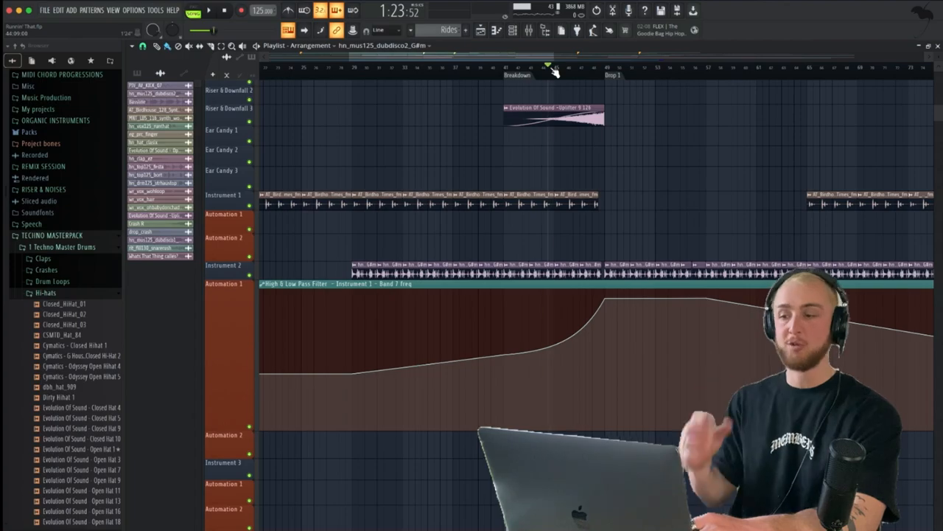
Play from the middle of the breakdown into Drop 1, following the uplifter, instrument clips and filter automation
key(space)
scroll(631, 225, up, 3)
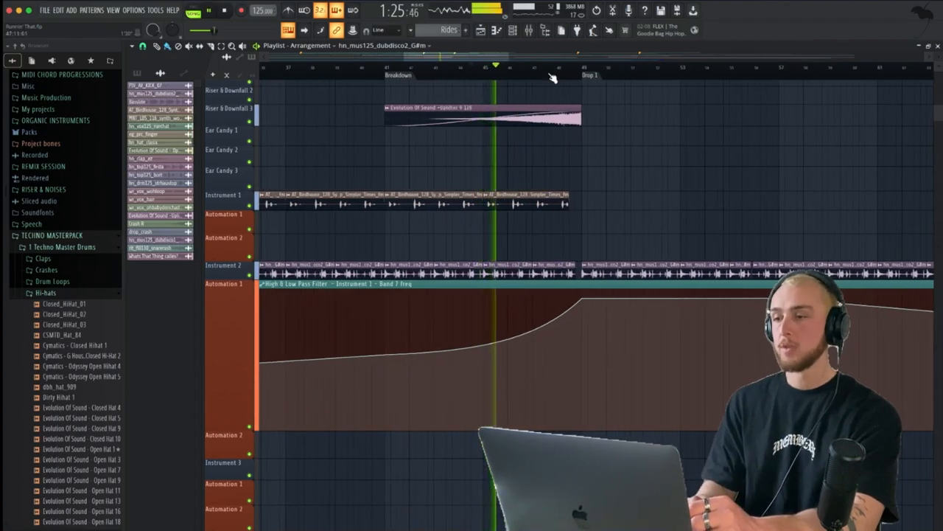
scroll(577, 162, down, 2)
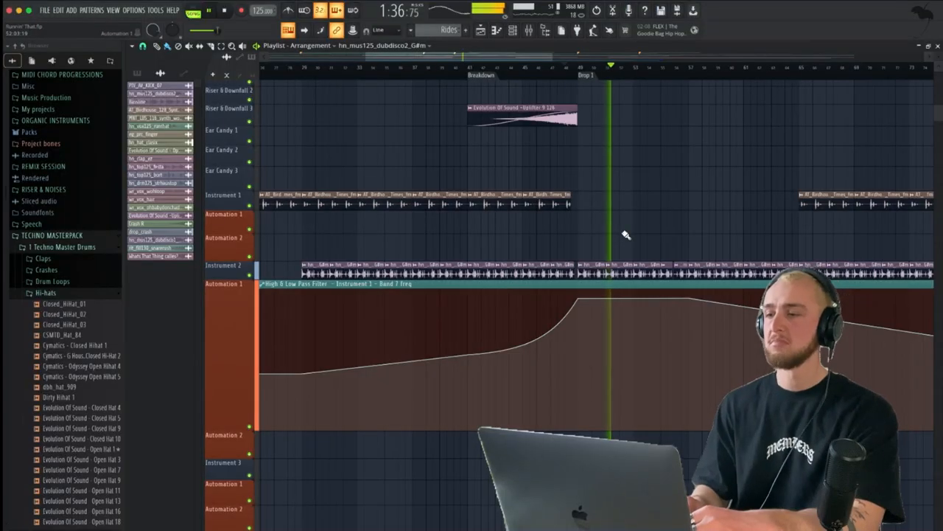
scroll(625, 234, down, 2)
scroll(625, 234, up, 2)
scroll(626, 234, right, 2)
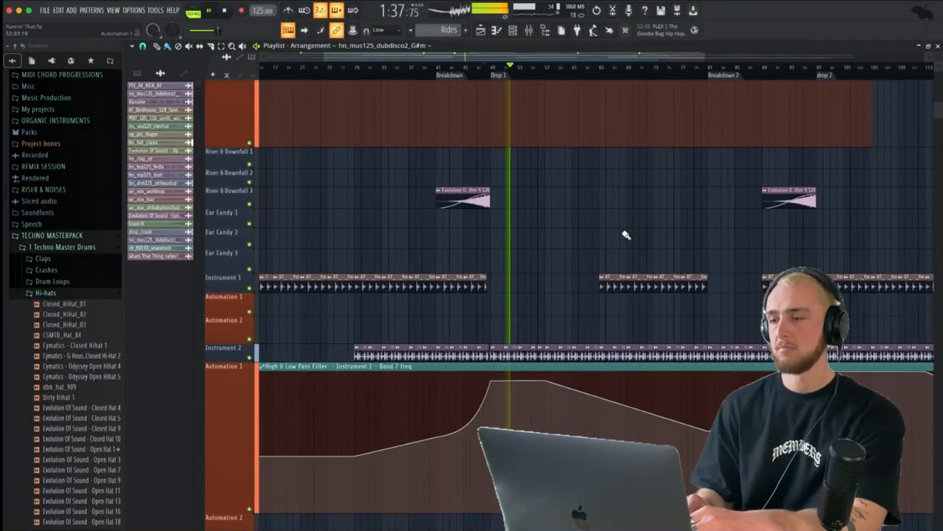
Play the lead-in to Breakdown 2, examining the drum reverb, drums bus filter and vocal delay automation, and stop playback
scroll(626, 233, down, 2)
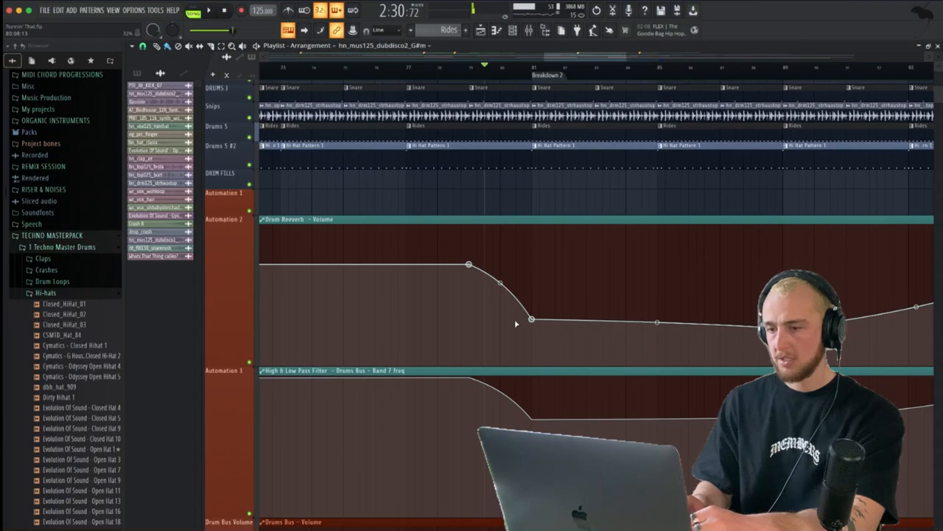
scroll(502, 228, down, 3)
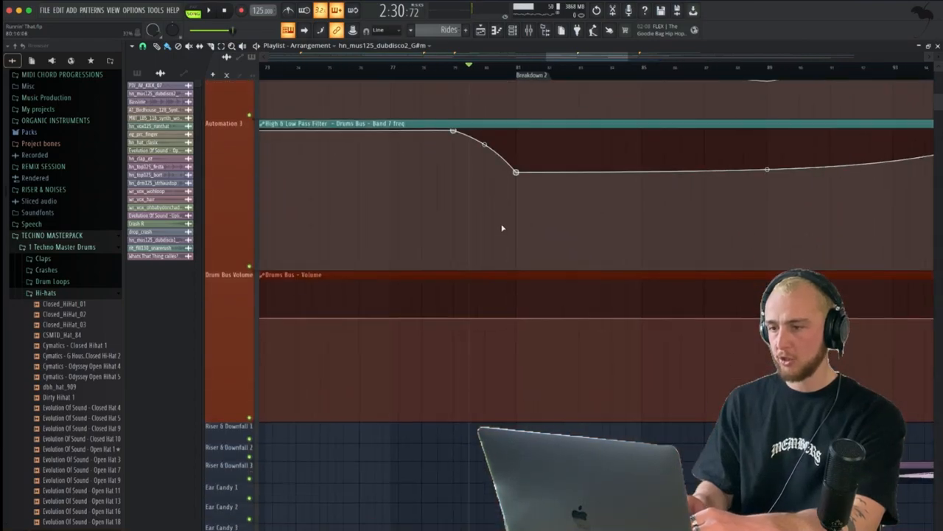
key(space)
scroll(597, 201, up, 5)
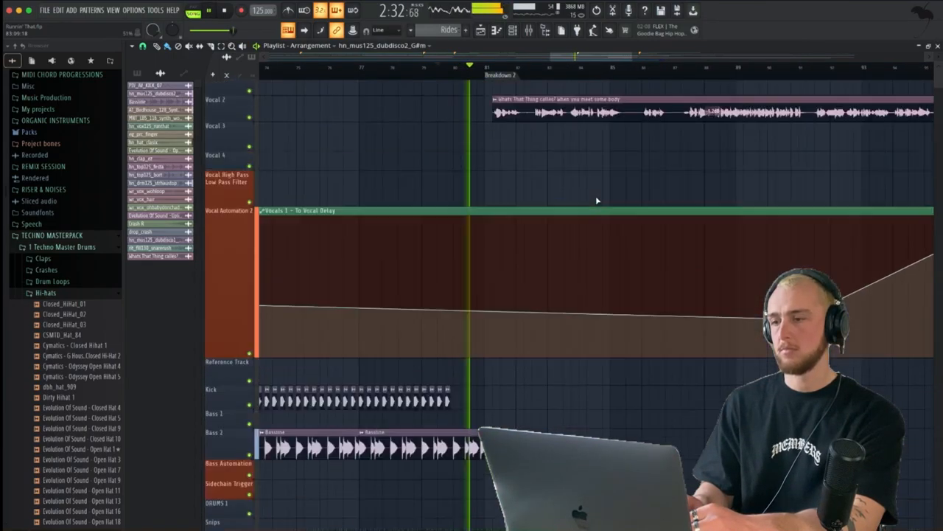
scroll(597, 201, down, 6)
key(space)
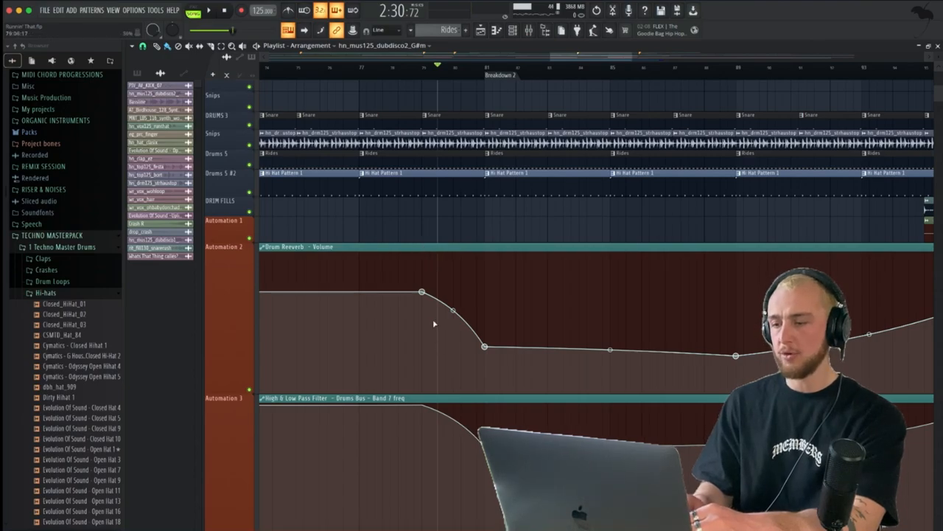
Mute the Drum Reeverb volume automation track while Breakdown 2 plays, and unmute it to compare the sound
scroll(435, 328, down, 4)
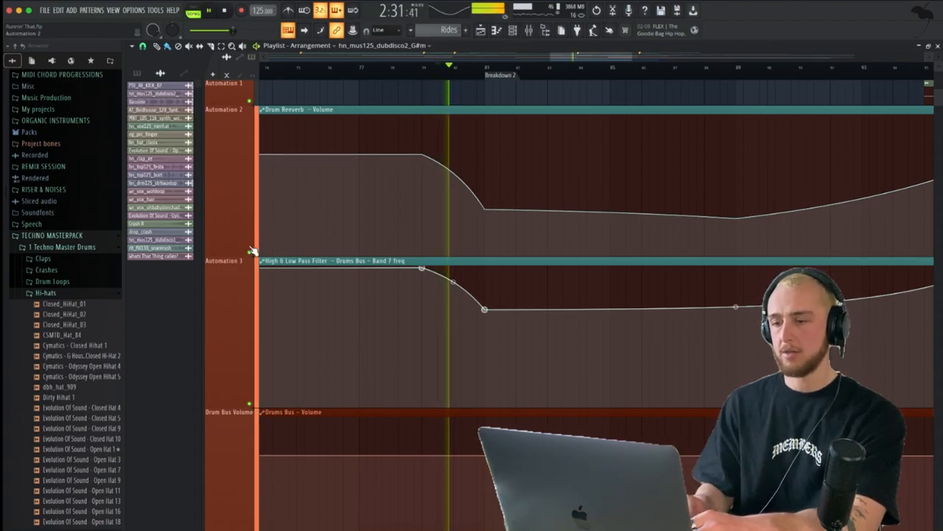
click(250, 252)
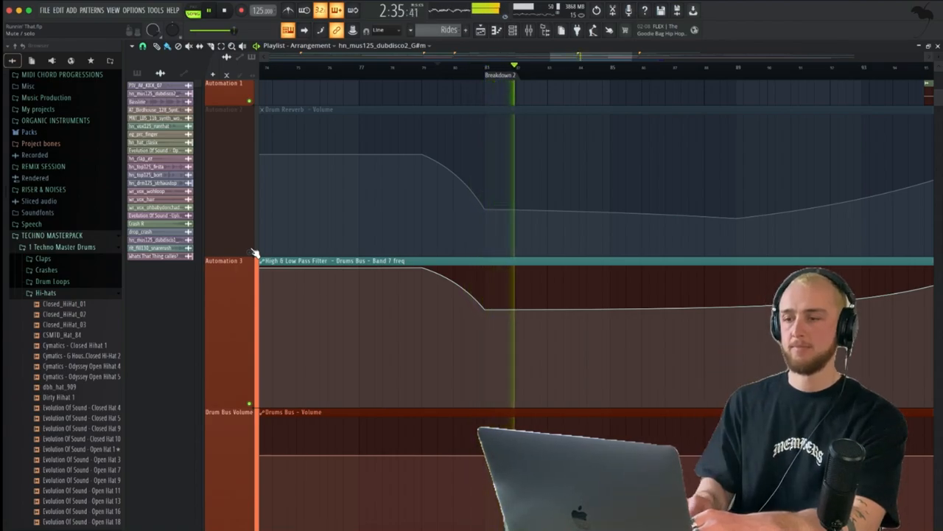
click(250, 252)
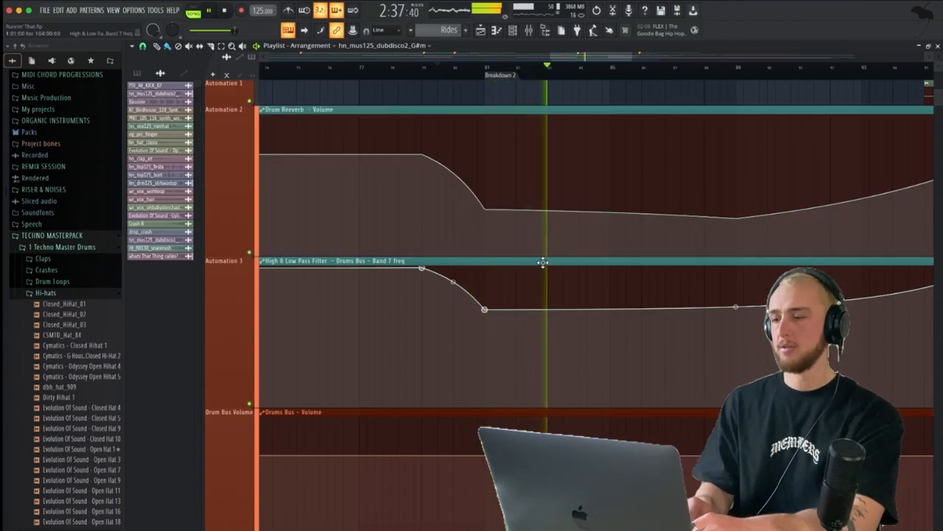
Inspect the rit_fill130_snarerush sample on the drum fills track leading into drop 2
scroll(540, 263, up, 3)
scroll(540, 263, down, 4)
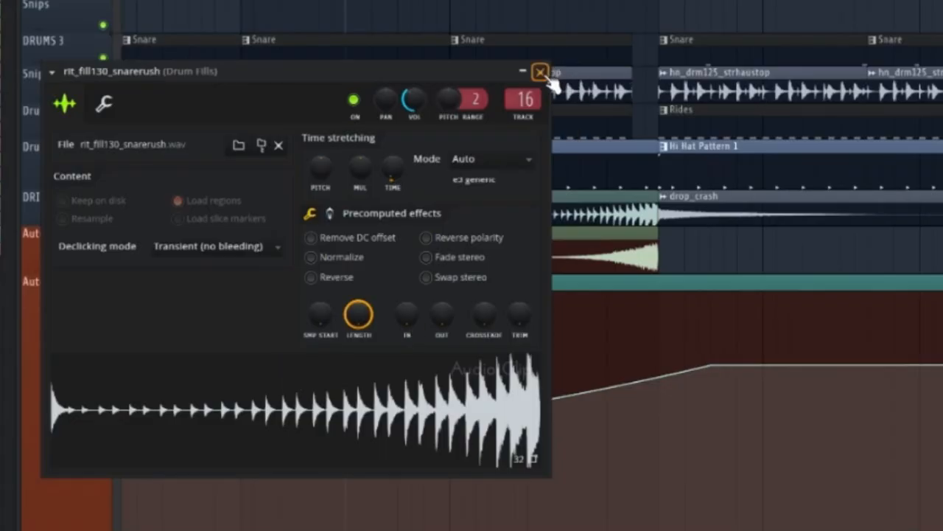
click(541, 72)
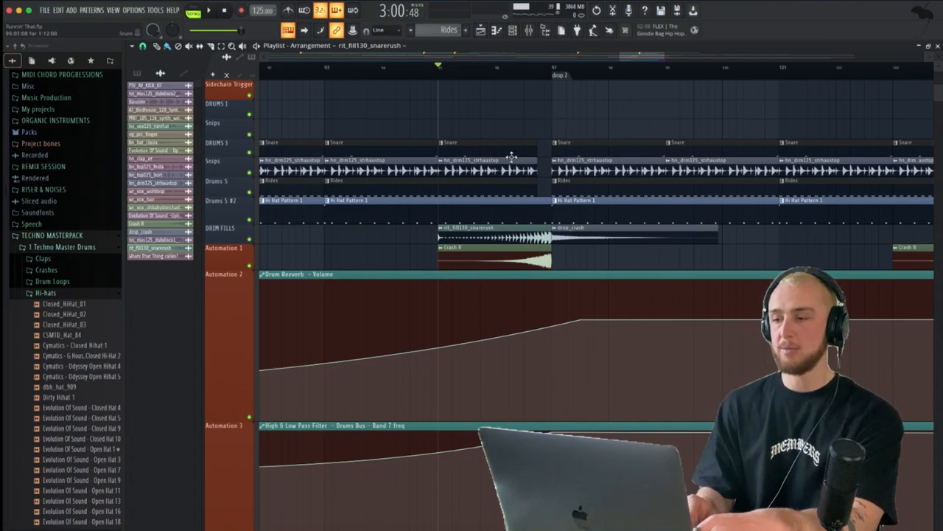
scroll(501, 179, up, 2)
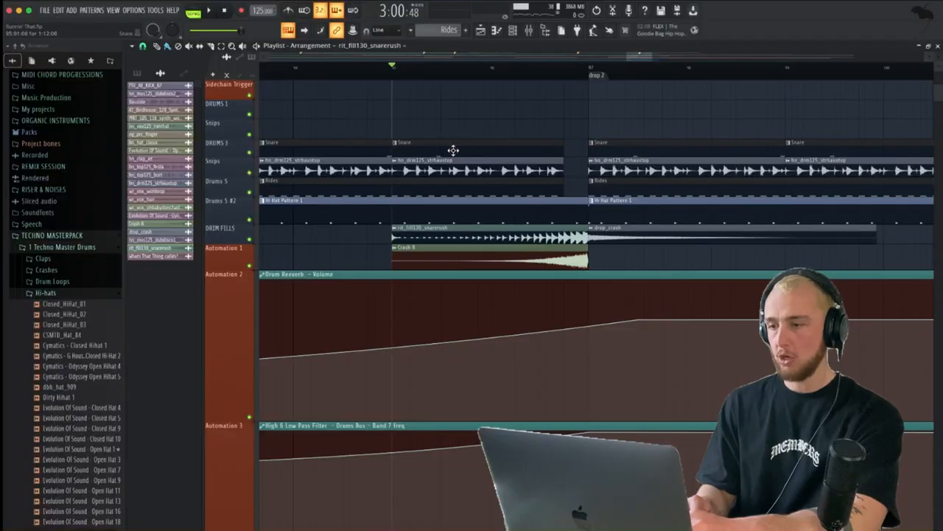
Open the Snare pattern before drop 2 in the piano roll, play it on its own, and return to the playlist
double_click(453, 152)
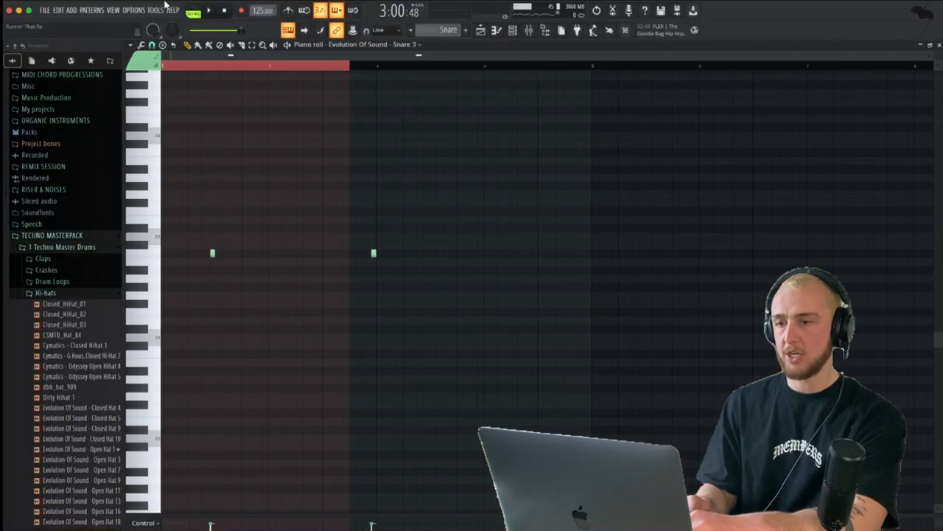
click(207, 10)
scroll(337, 183, up, 1)
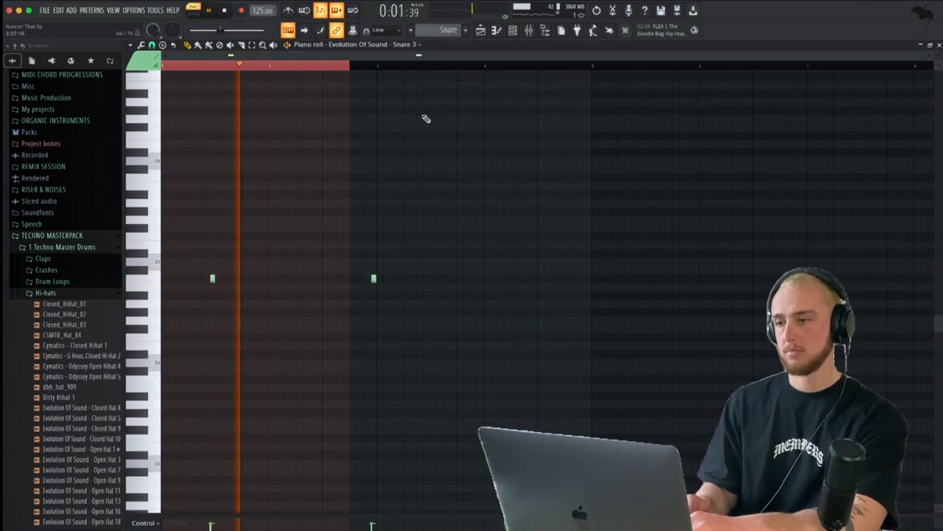
key(Escape)
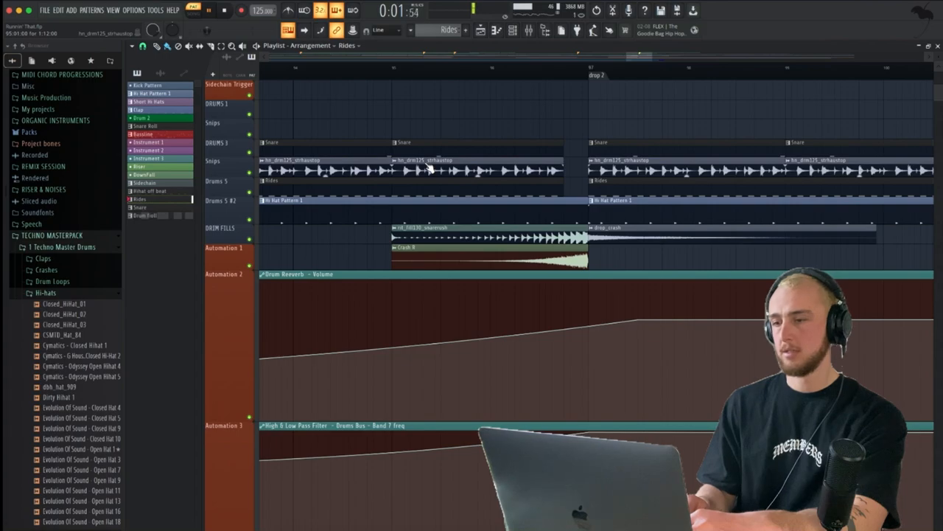
scroll(553, 247, down, 3)
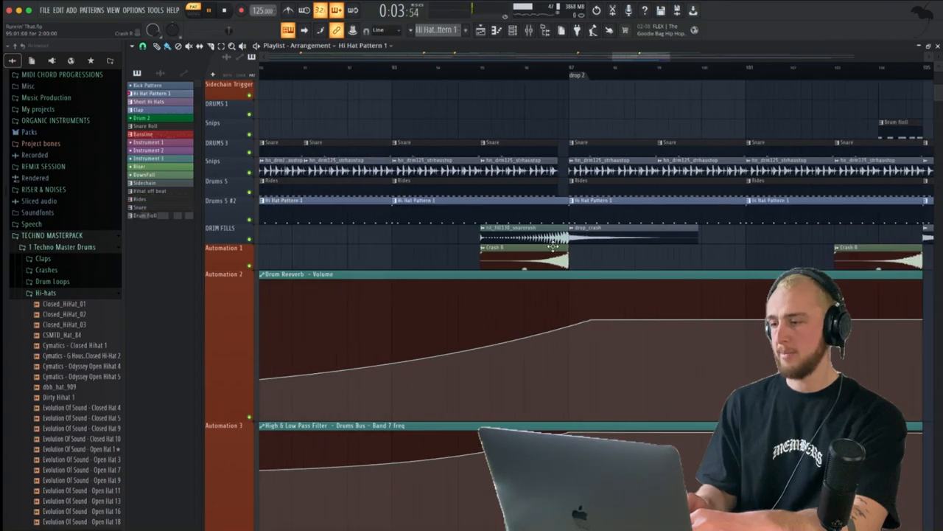
Examine the Snare 2 notes of the Drum Roll pattern in the piano roll and play the pattern on its own
scroll(445, 271, down, 2)
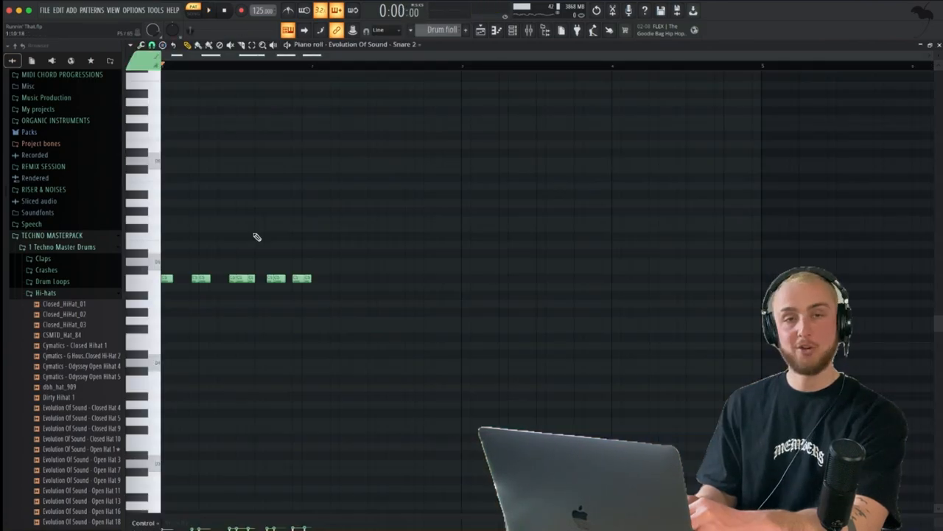
scroll(291, 271, down, 2)
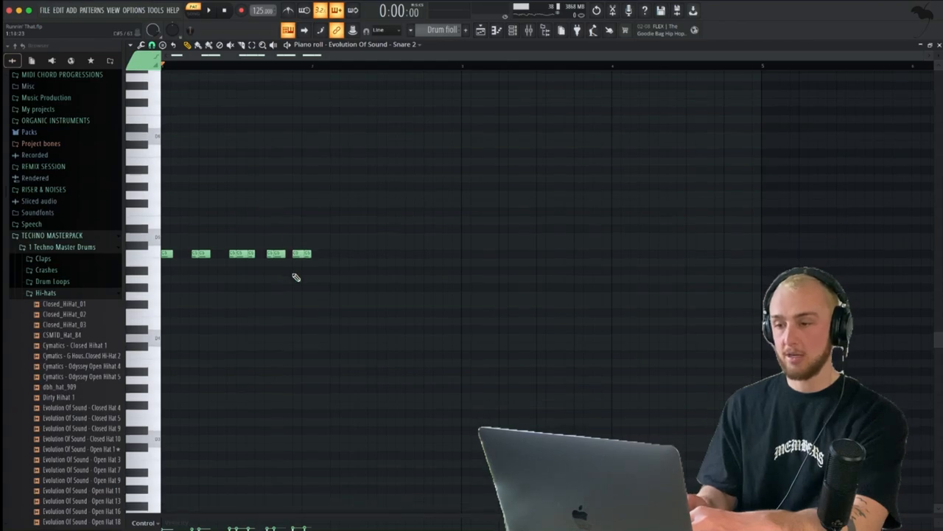
scroll(295, 275, up, 4)
key(space)
scroll(296, 277, up, 3)
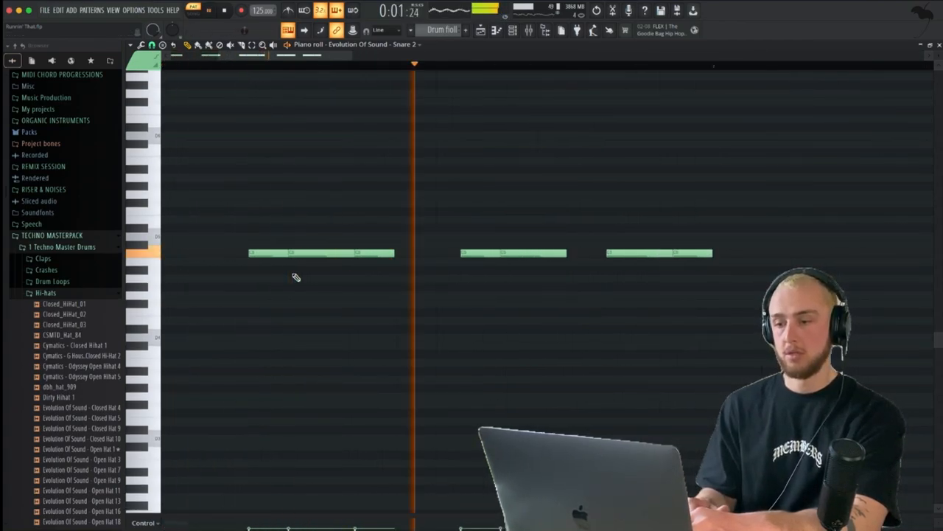
scroll(609, 232, down, 3)
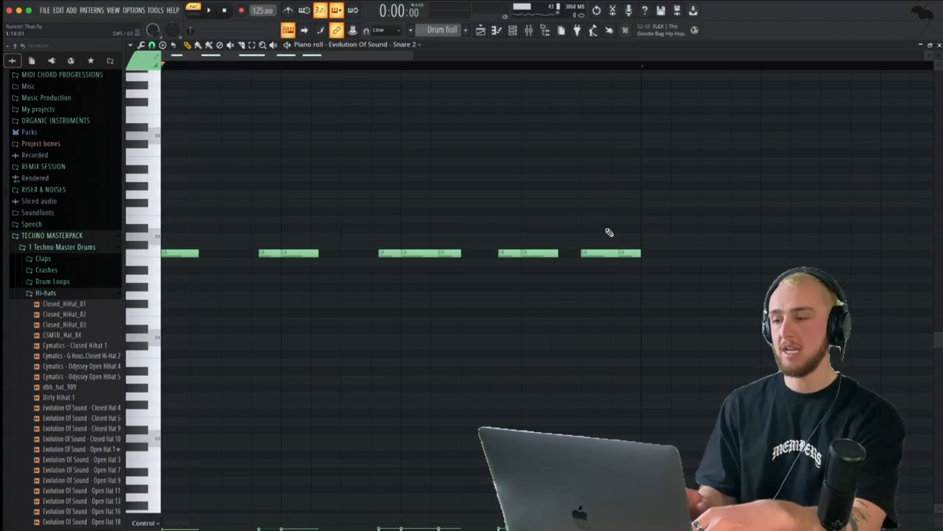
Try quick quantize on all the drum roll notes, undo it, and replay the original timing before returning to the playlist
key(ctrl+a)
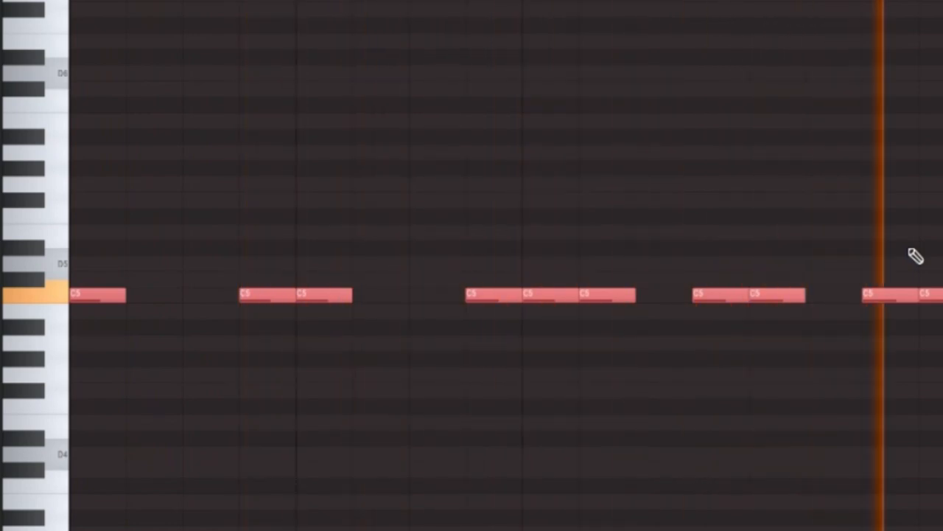
key(space)
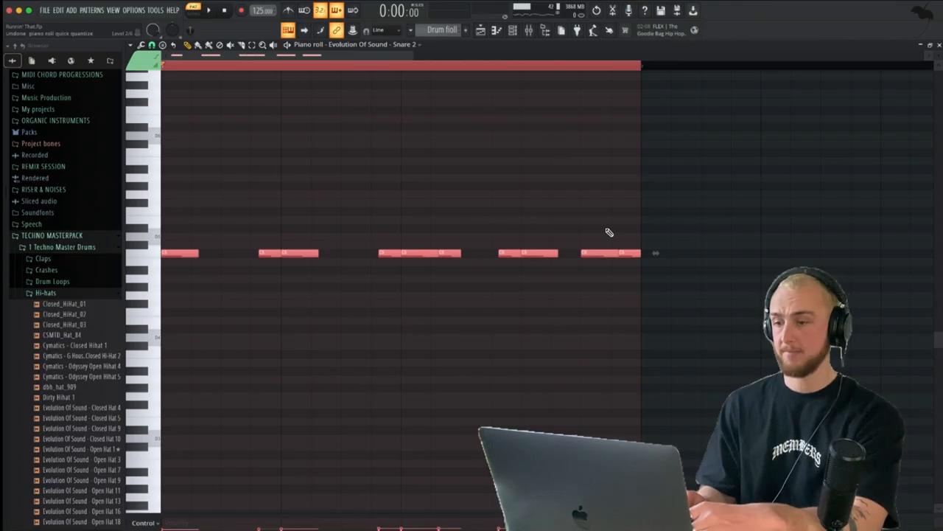
key(space)
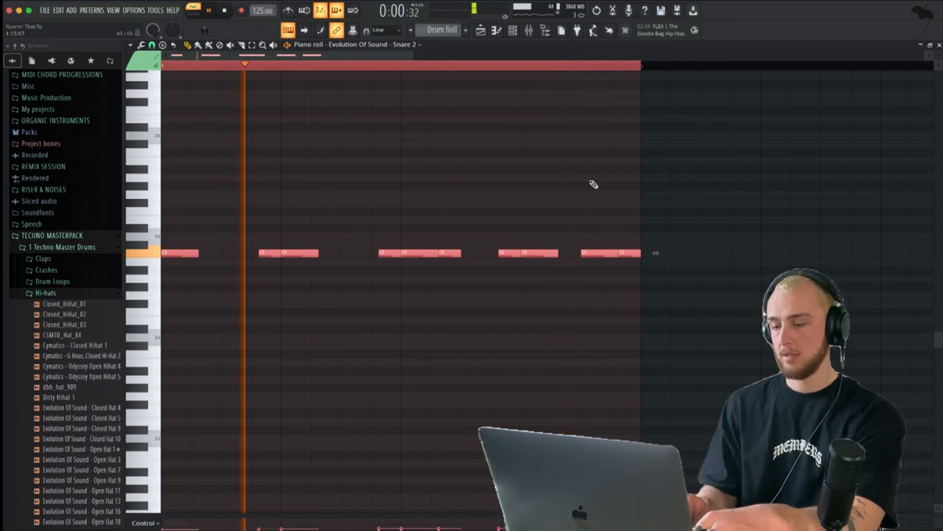
key(F5)
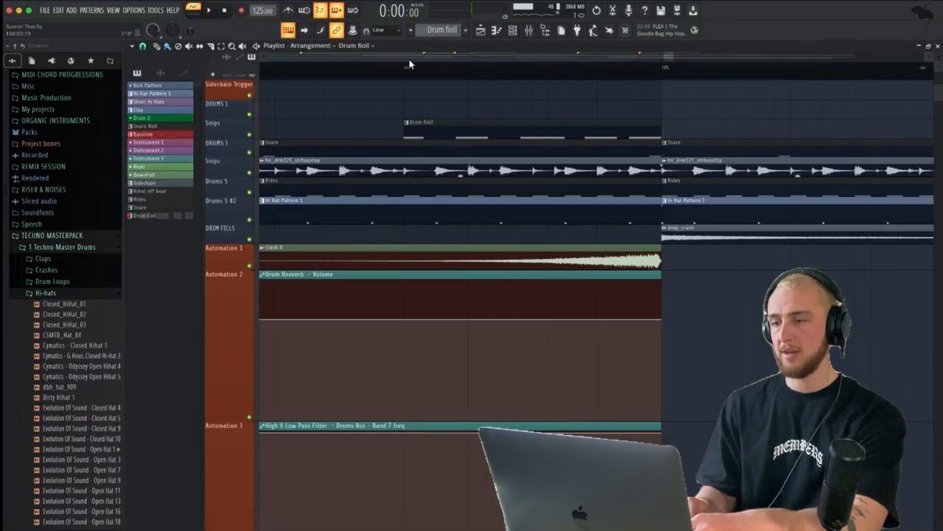
Play the drum roll transition at bar 105 in the playlist, examining the kick gap, crash and vocal clips, and stop playback
scroll(558, 244, down, 8)
key(space)
scroll(559, 245, up, 4)
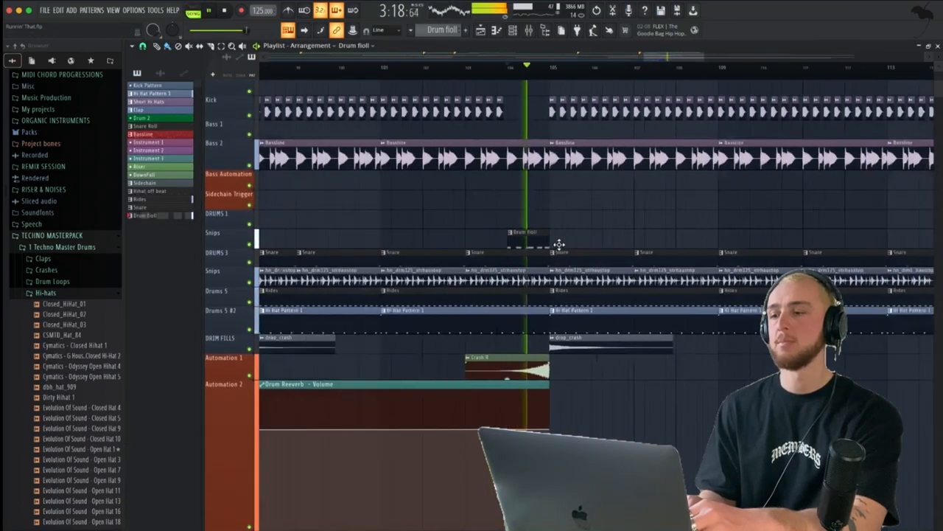
scroll(559, 245, down, 4)
scroll(559, 244, up, 1)
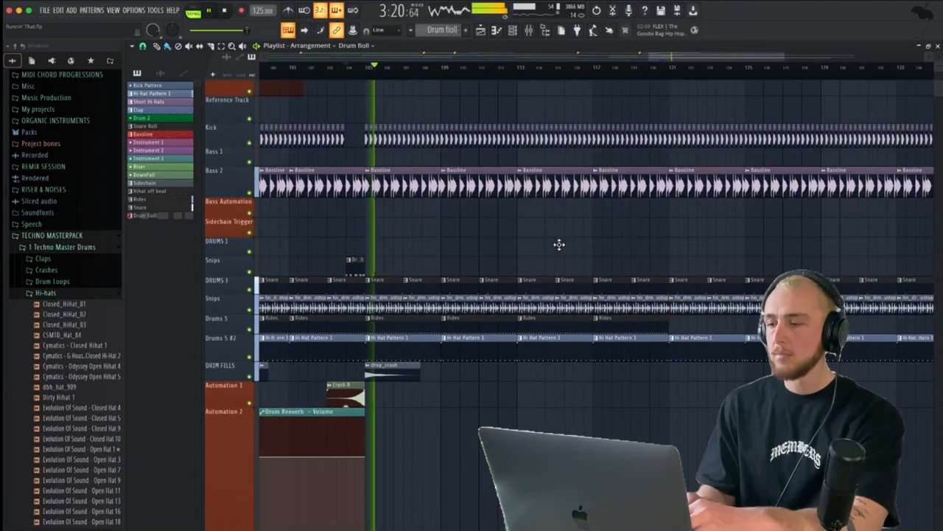
scroll(559, 244, up, 6)
scroll(559, 245, down, 4)
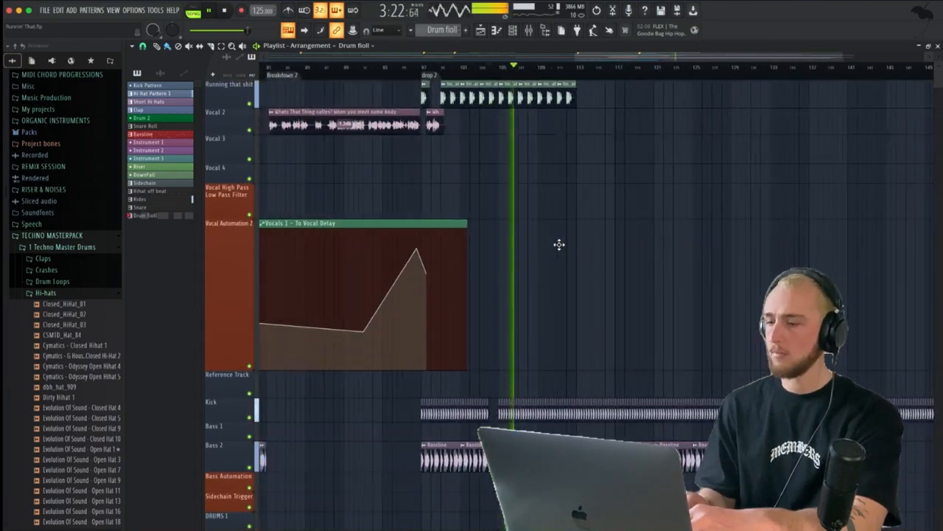
key(space)
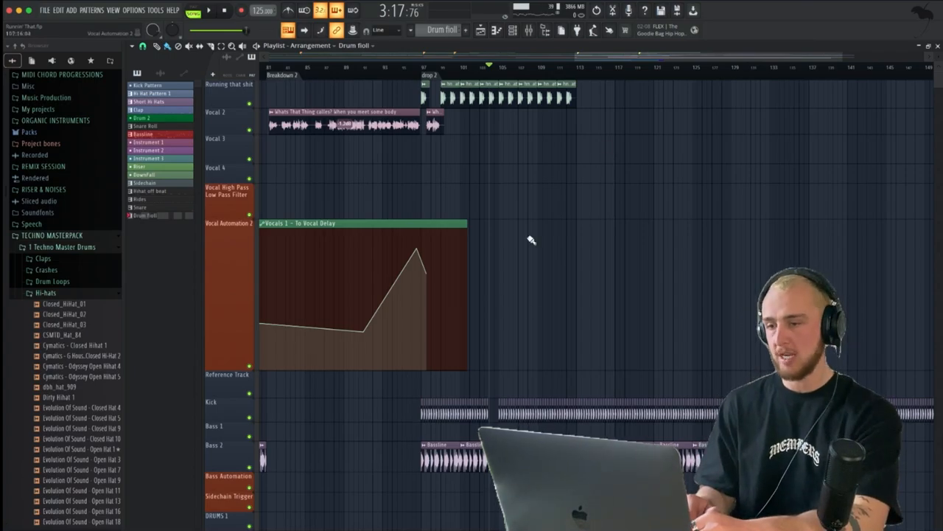
Review the drums bus filter and volume automation around drop 2, and check the drum tracks in the mixer
scroll(531, 239, down, 5)
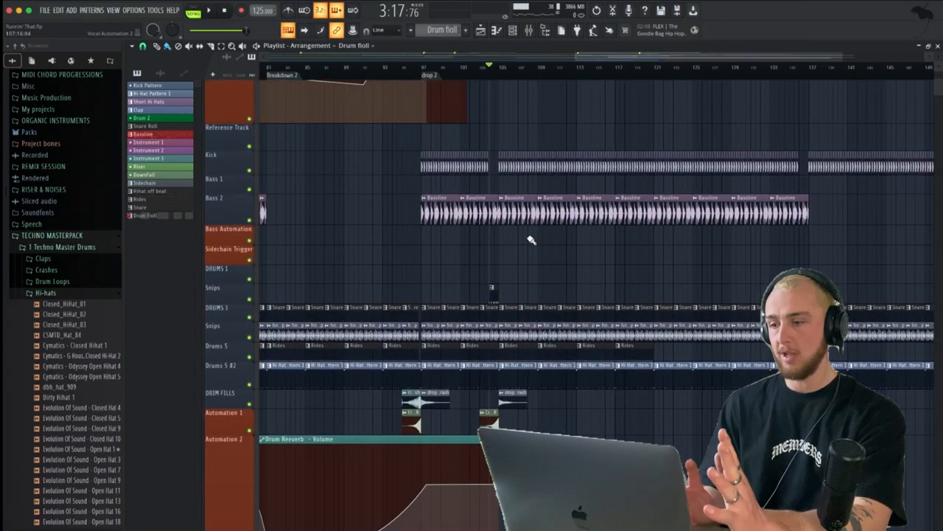
scroll(516, 246, down, 5)
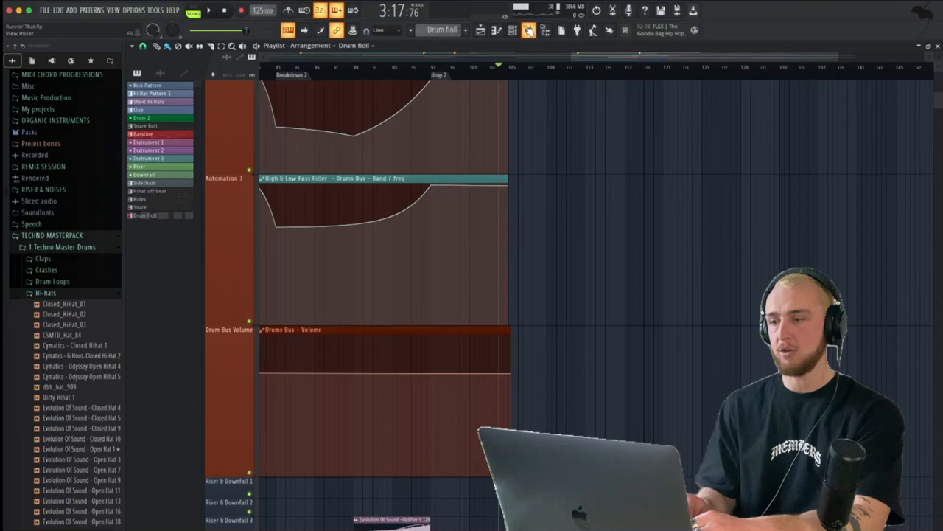
click(528, 30)
scroll(276, 371, right, 5)
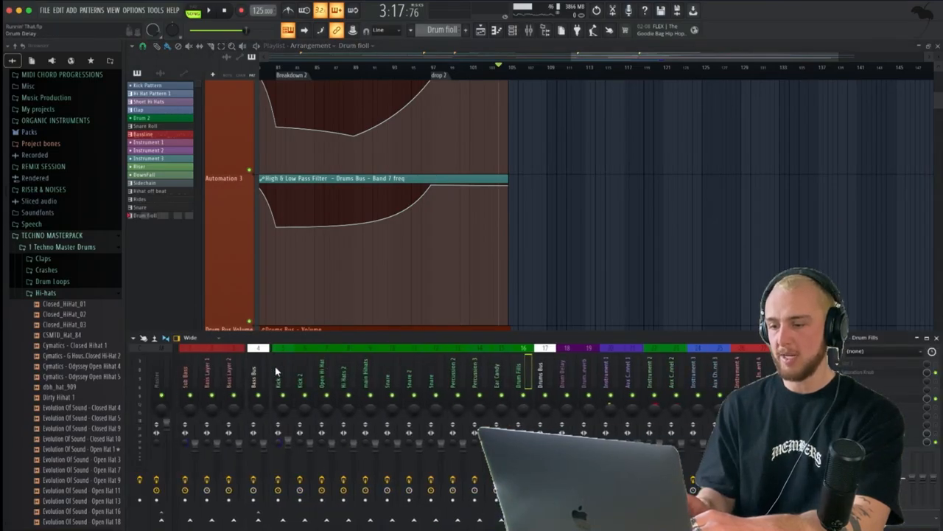
key(F9)
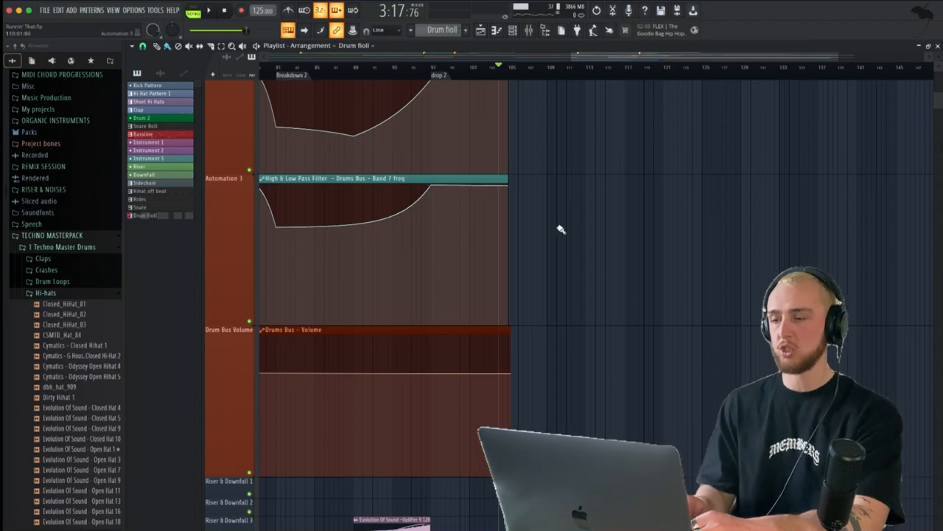
Examine how the vocal clips and vocal delay automation are arranged around drop 2
scroll(561, 229, up, 5)
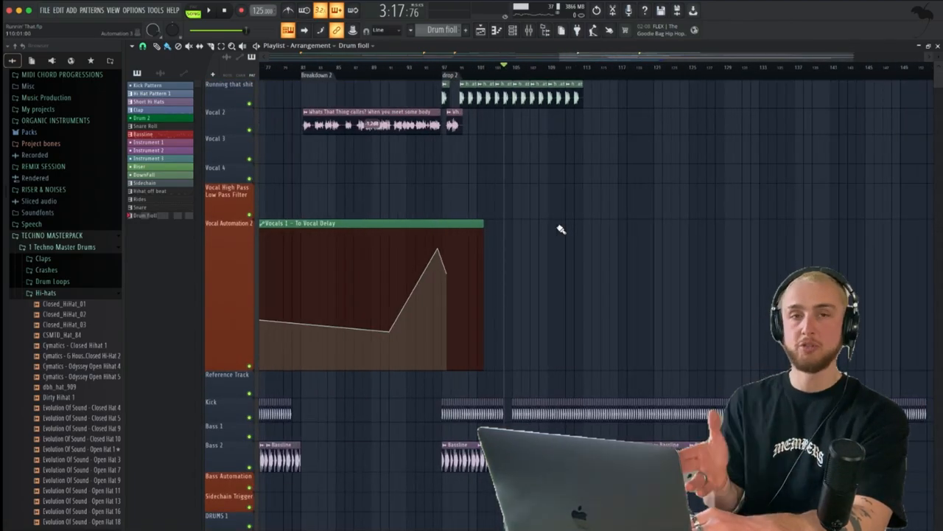
scroll(510, 218, right, 5)
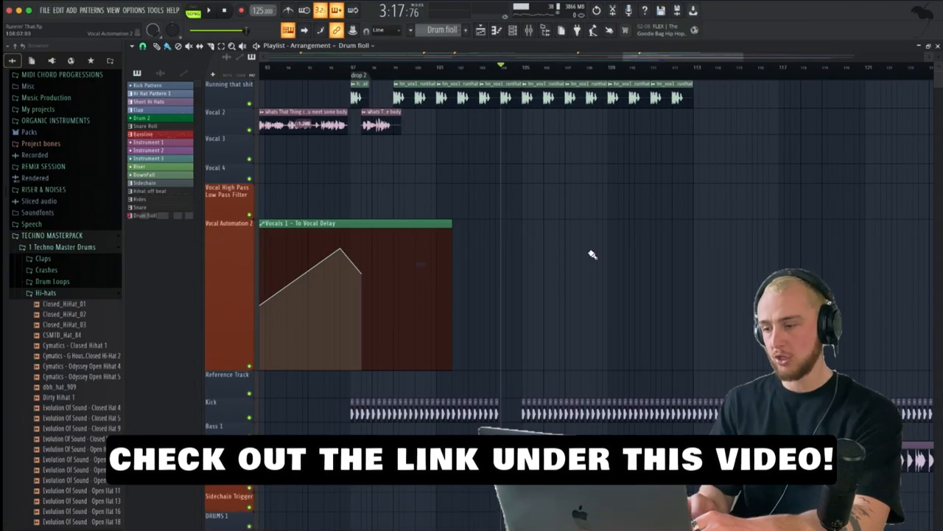
scroll(592, 255, up, 3)
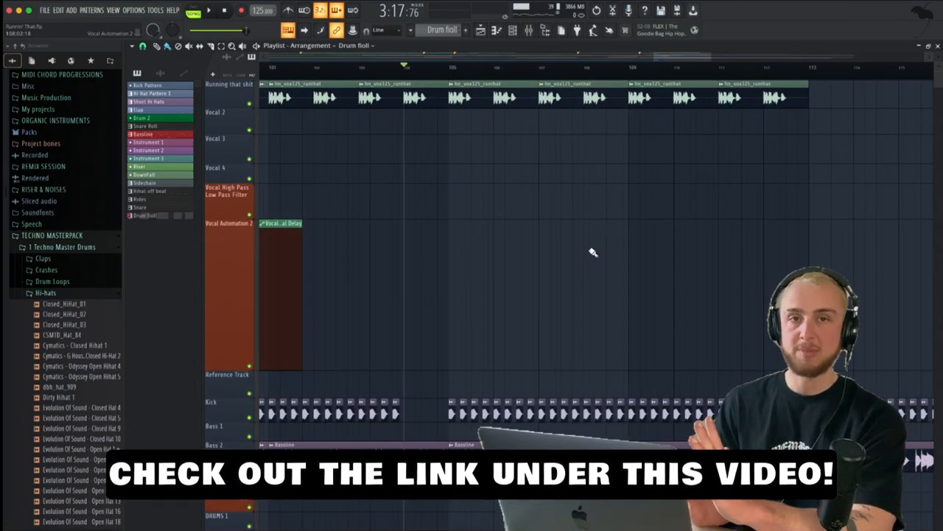
scroll(633, 240, down, 3)
scroll(560, 227, up, 3)
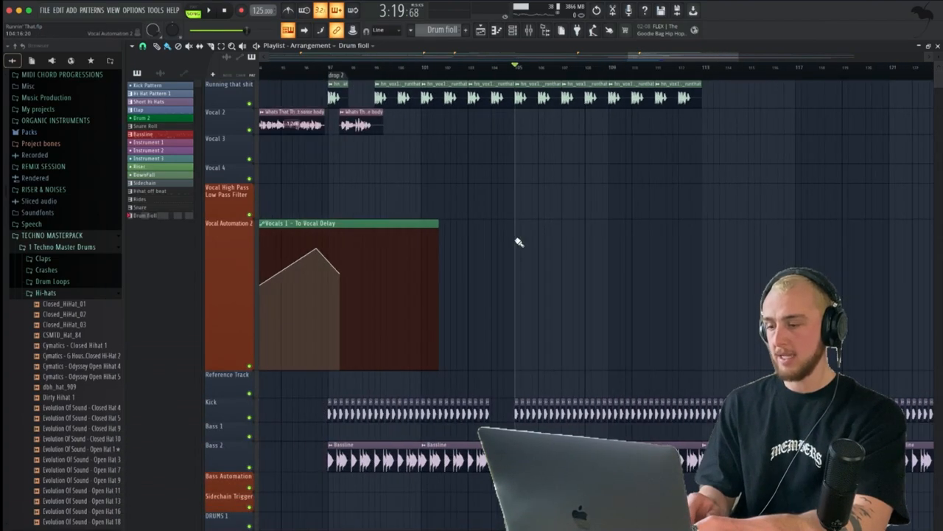
Inspect LFOTool and the TDR Kotelnikov compressor on the Bass Layer 2 mixer track, playing drop 2 for the compressor
scroll(516, 295, down, 5)
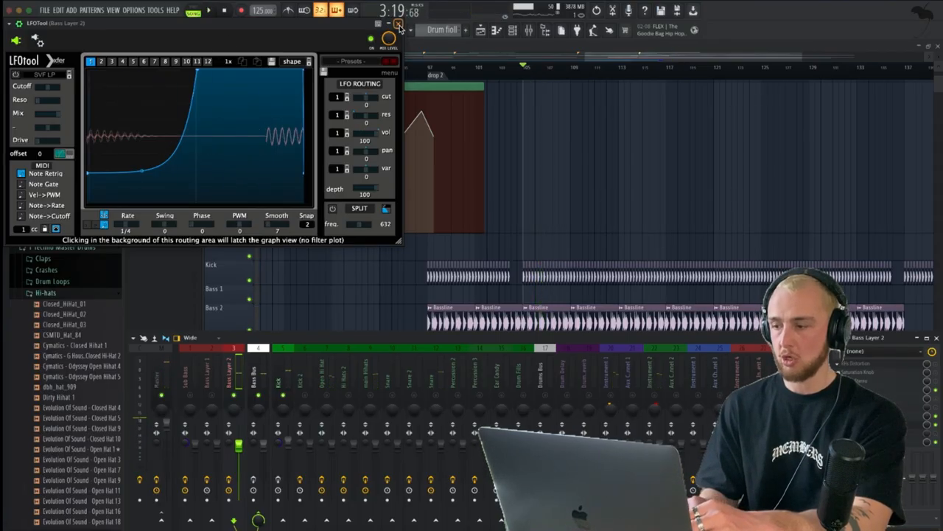
click(398, 25)
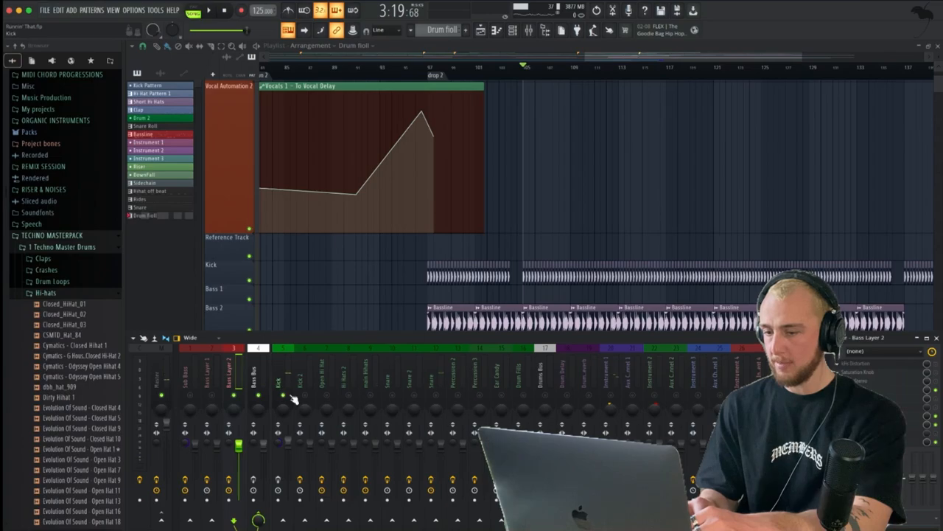
key(space)
click(877, 417)
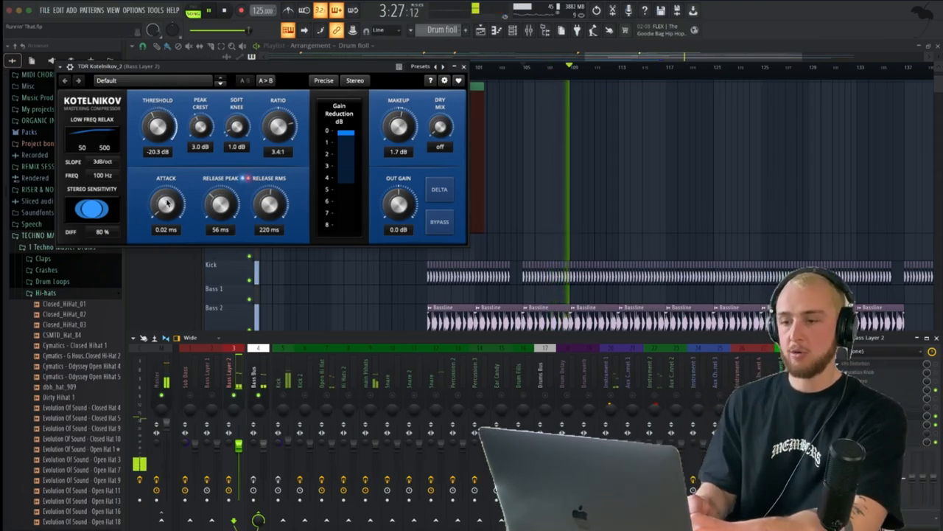
click(463, 66)
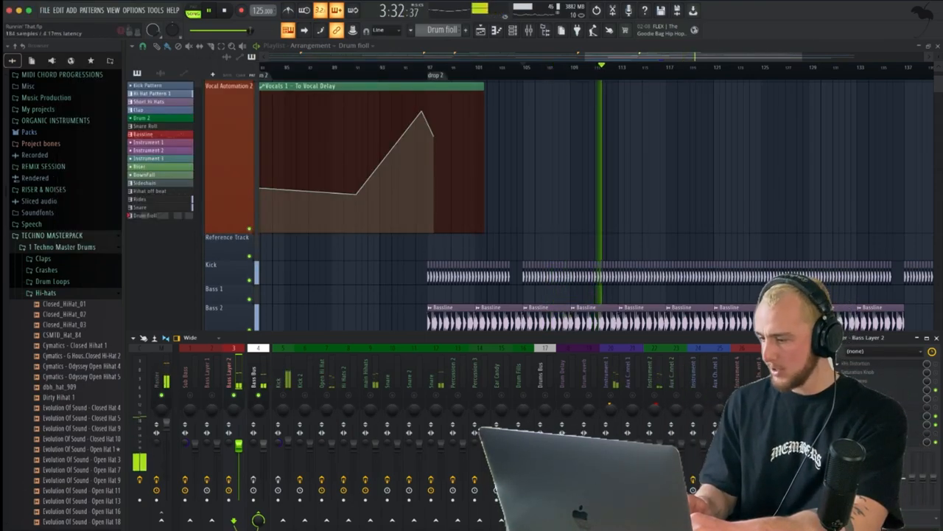
Inspect the low-frequency cut in the High & Low Pass Filter on Bass Layer 2, and close the plugin
click(894, 390)
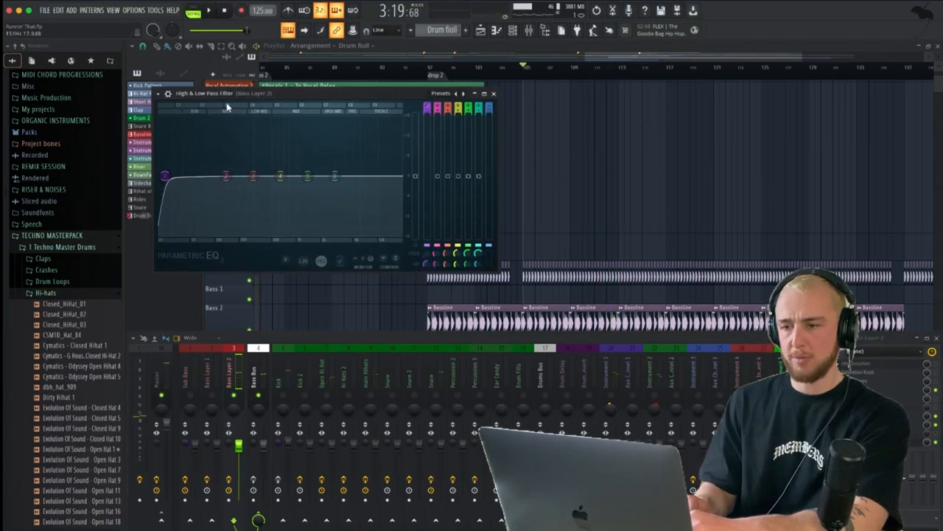
drag(221, 95, 247, 95)
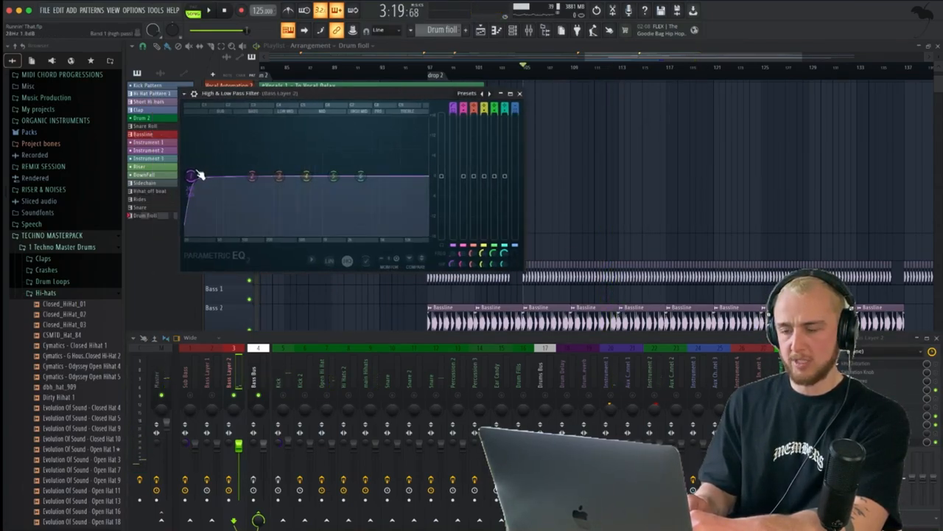
click(520, 94)
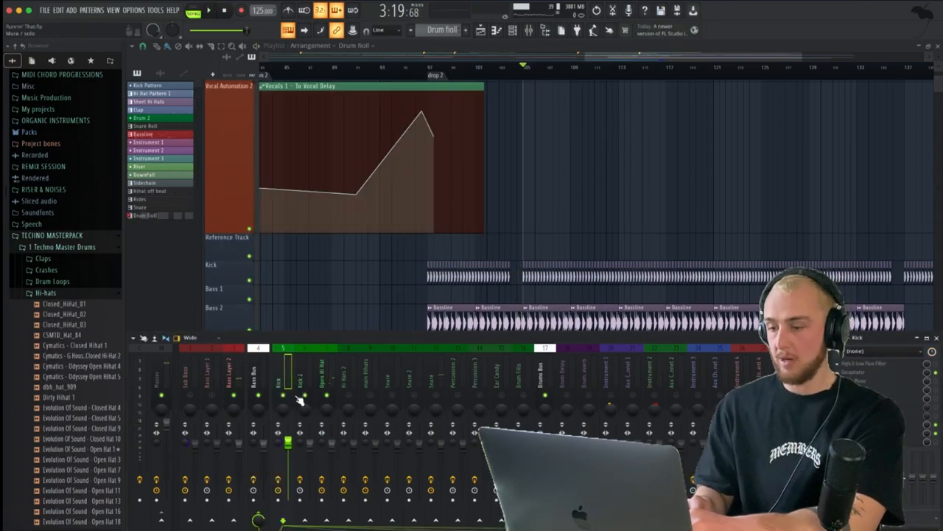
Play drop 2 with the Open Hi Hat mixer track selected and inspect its Fruity Parametric EQ 2
click(328, 391)
key(space)
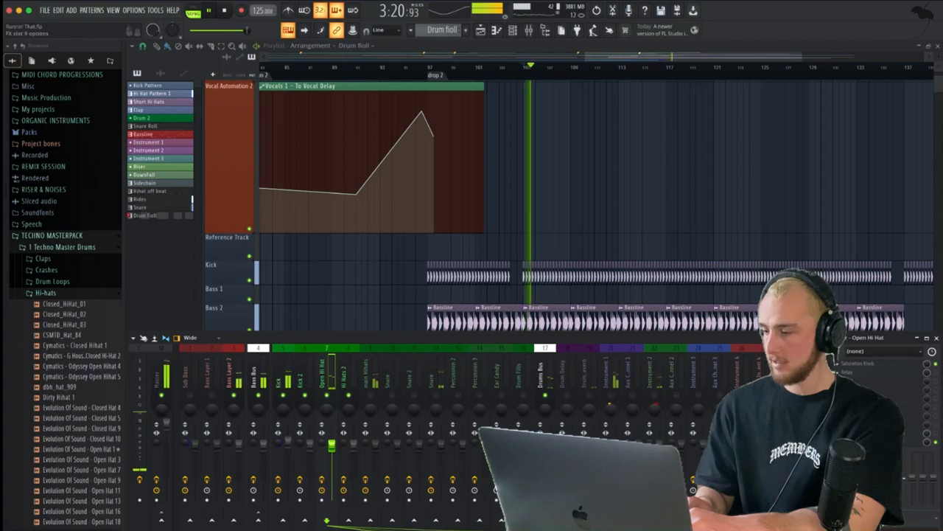
click(868, 443)
key(space)
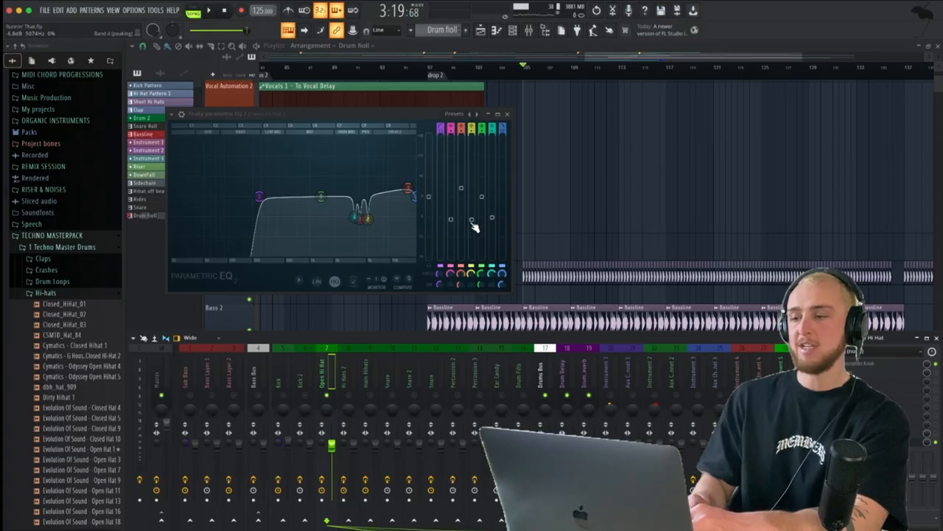
Boost band 4 of the Open Hi Hat EQ to about 16.6 dB at 5074 Hz, listen, and restore the cut
click(473, 223)
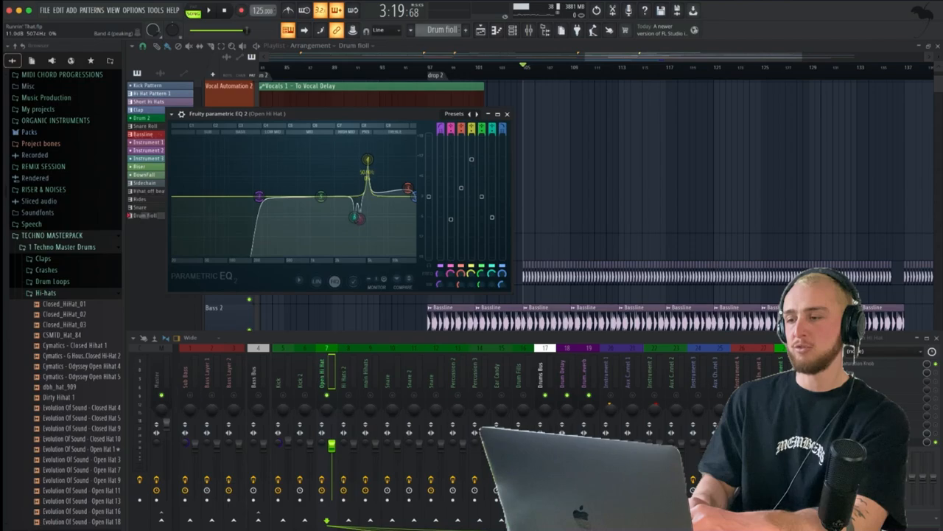
drag(472, 169, 472, 140)
key(space)
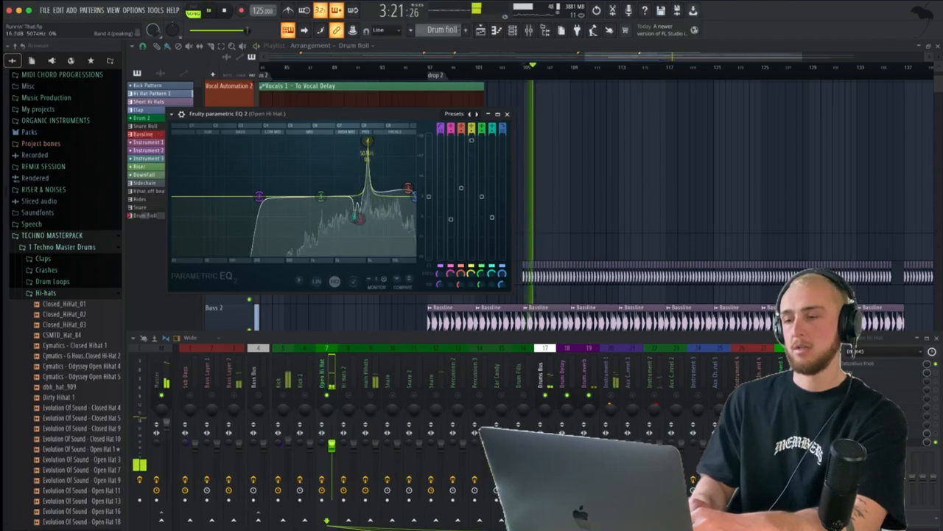
key(space)
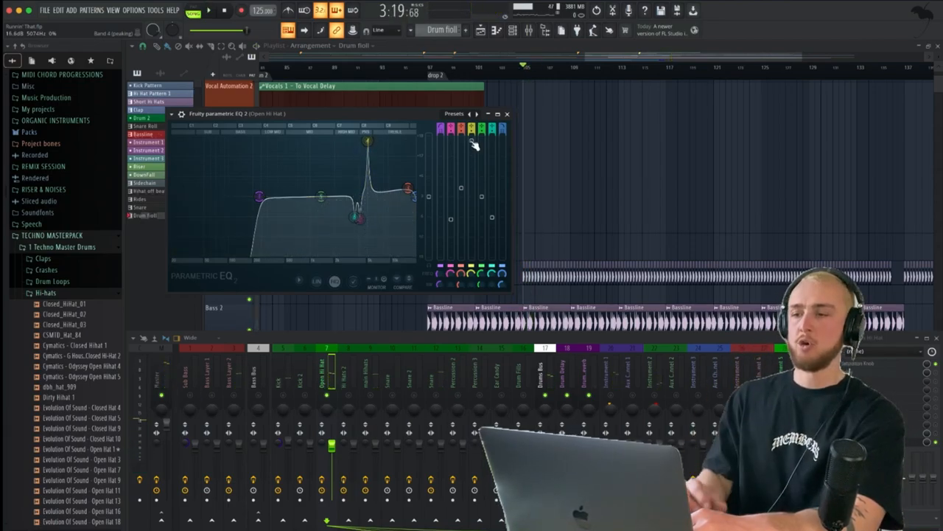
click(473, 141)
key(space)
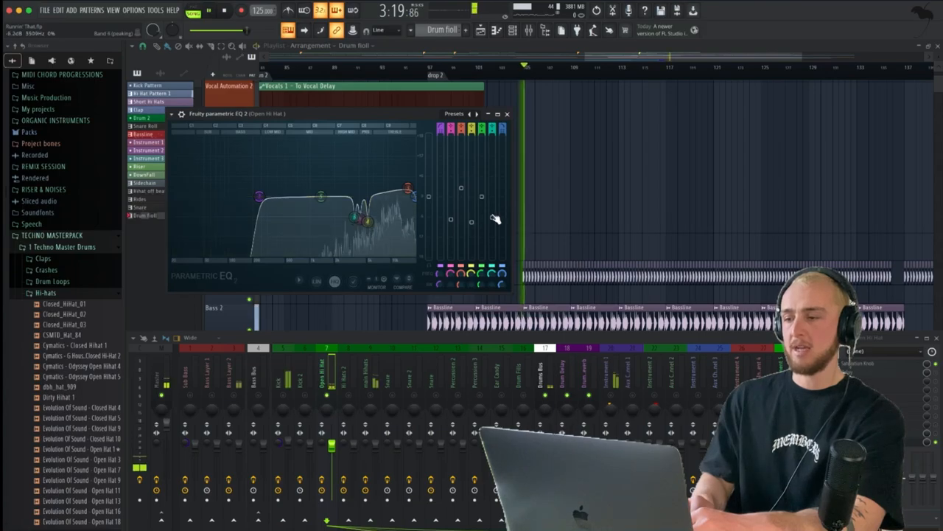
Boost the Open Hi Hat EQ's bands 6 and 2 to hear their resonances, restore both cuts, and close the EQ
drag(493, 217, 493, 140)
drag(687, 139, 643, 317)
drag(606, 292, 606, 128)
drag(451, 135, 454, 223)
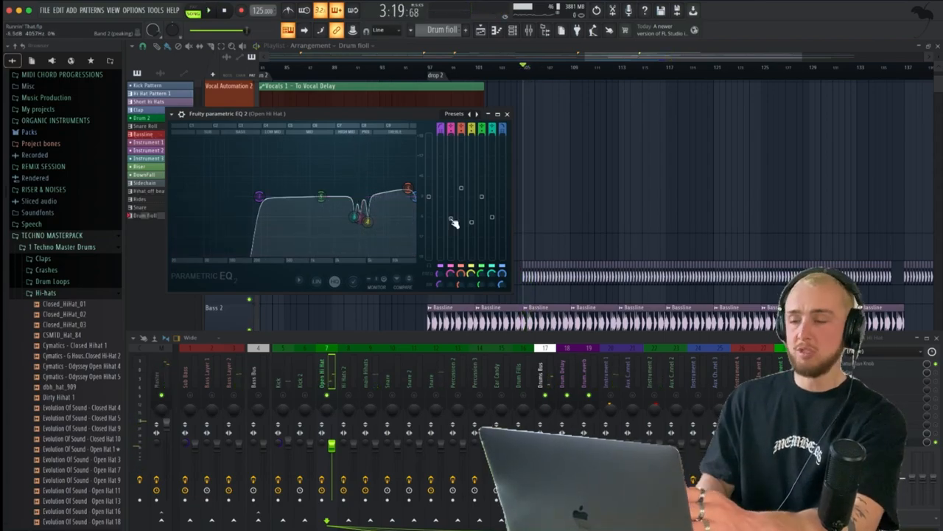
click(507, 114)
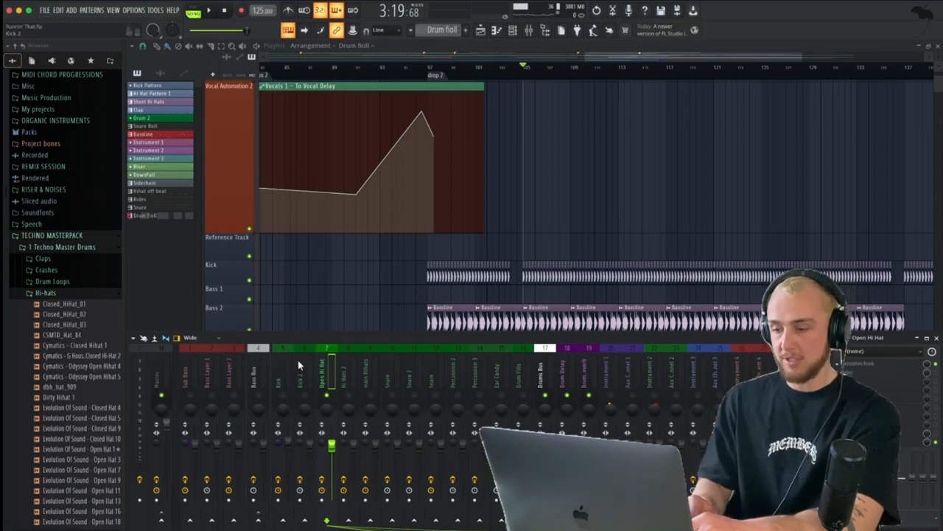
Play drop 2 and inspect the Fruity Limiter and Relay plugins on the main Hihats mixer track
key(space)
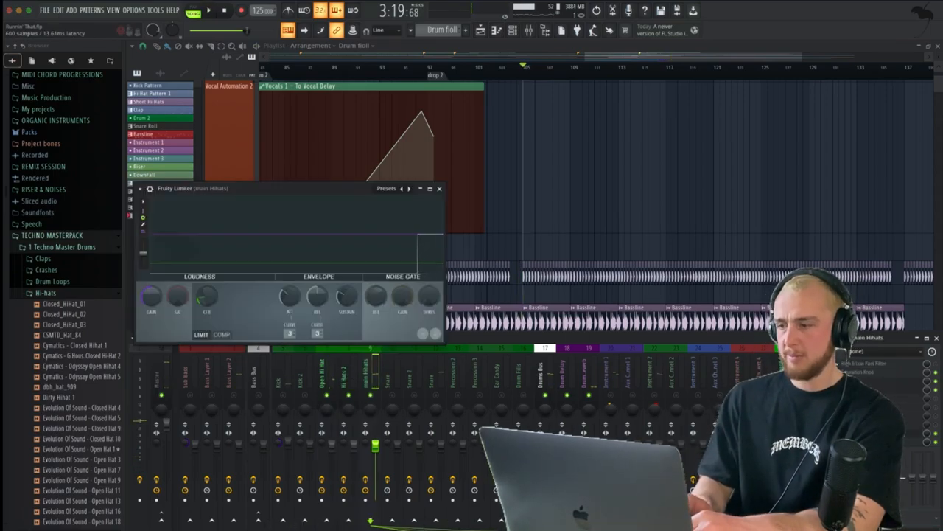
key(space)
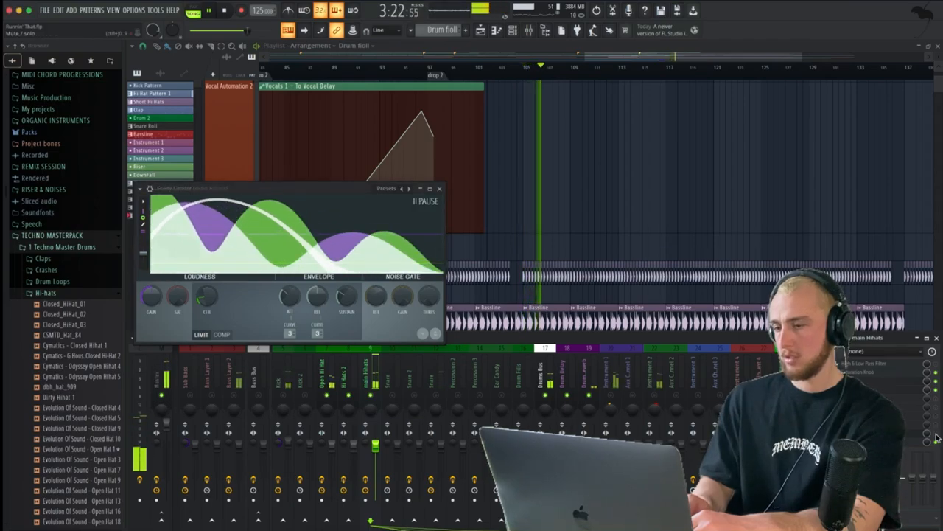
click(936, 440)
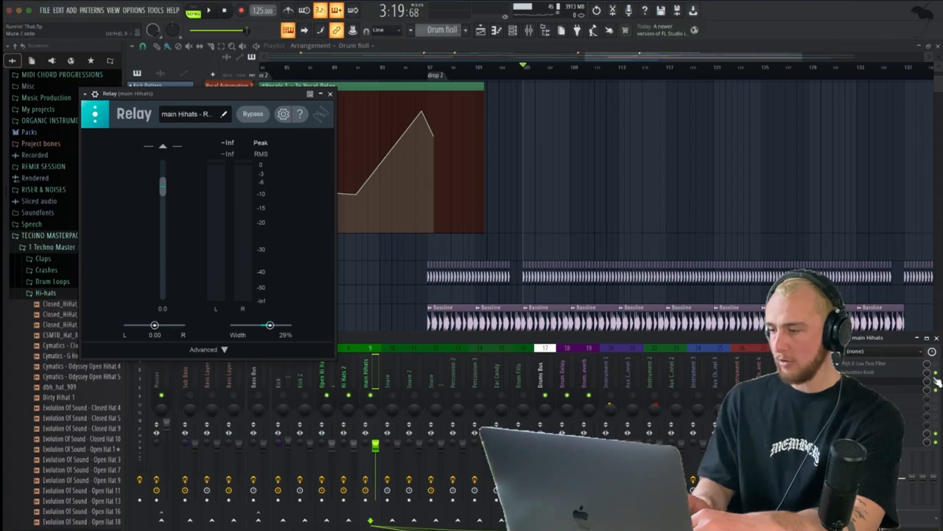
key(space)
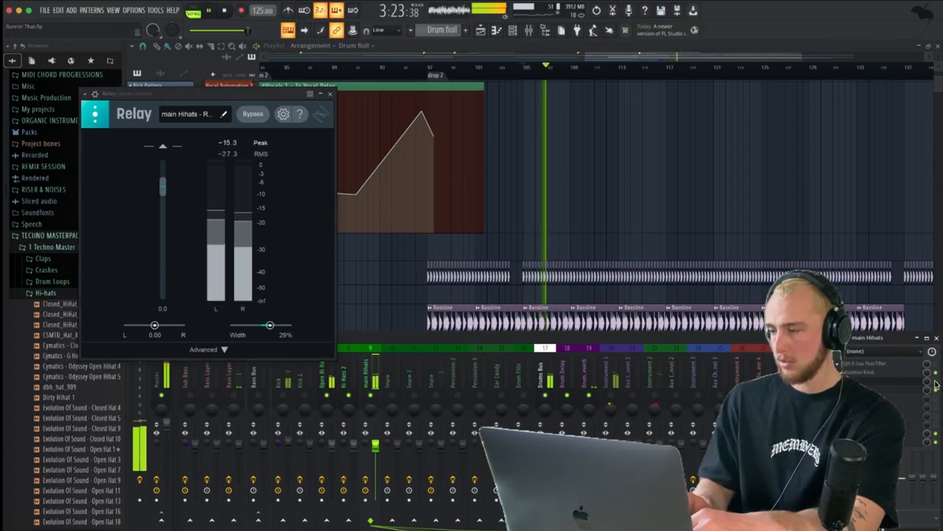
key(space)
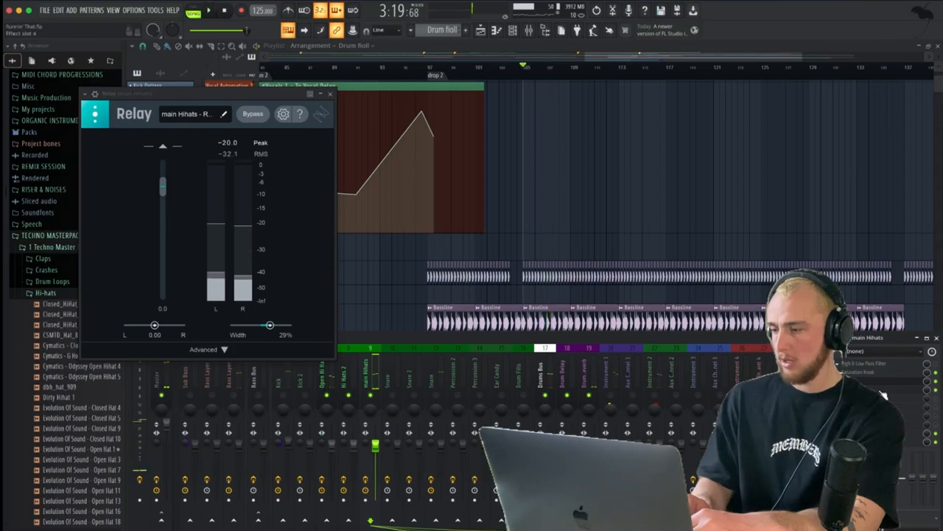
Open PanCake2 on the main Hihats track, listen to its panning curve during playback, and close the plugin
click(879, 393)
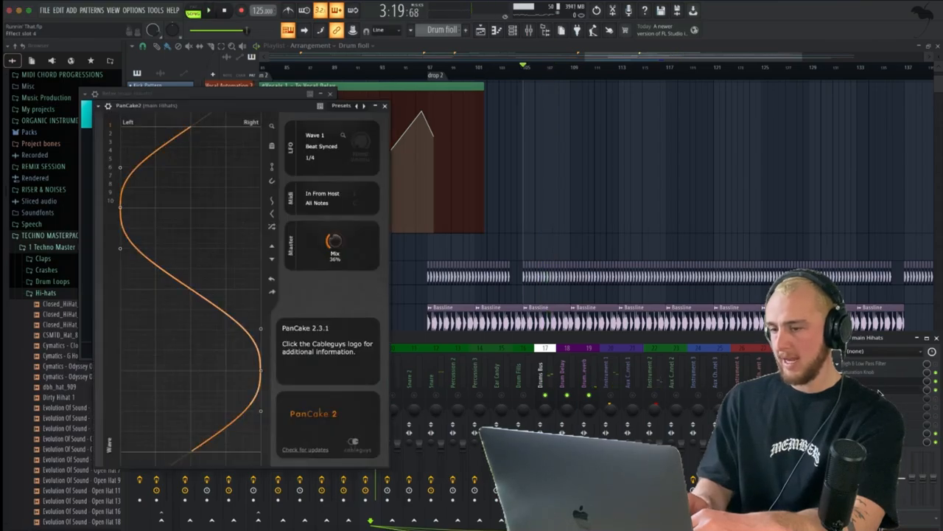
key(space)
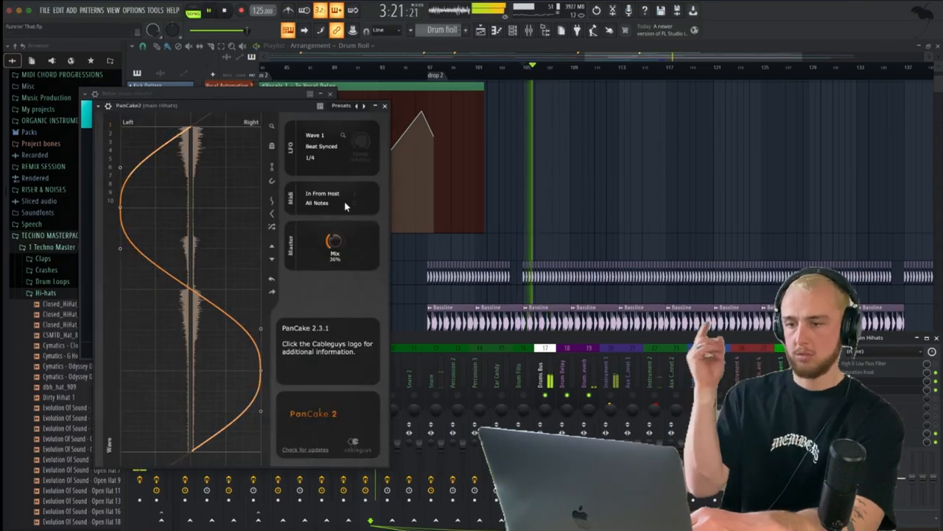
key(space)
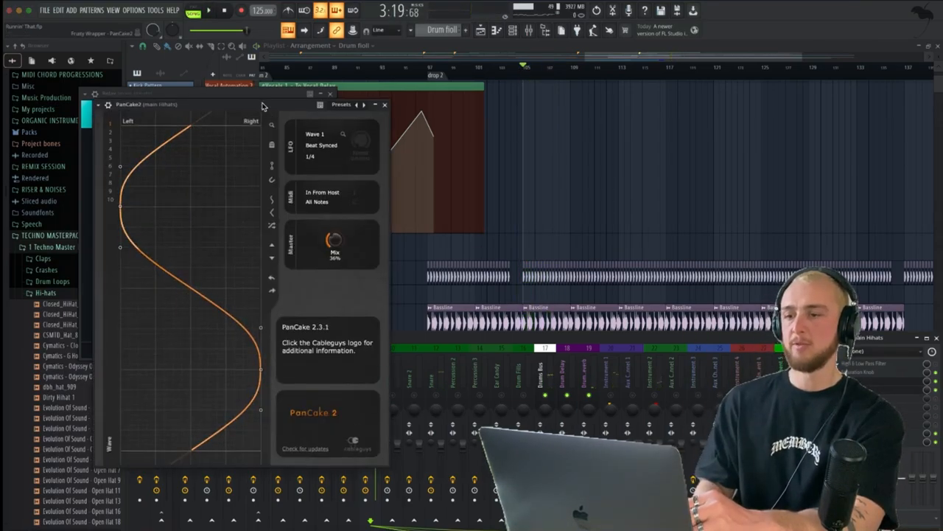
drag(263, 106, 263, 95)
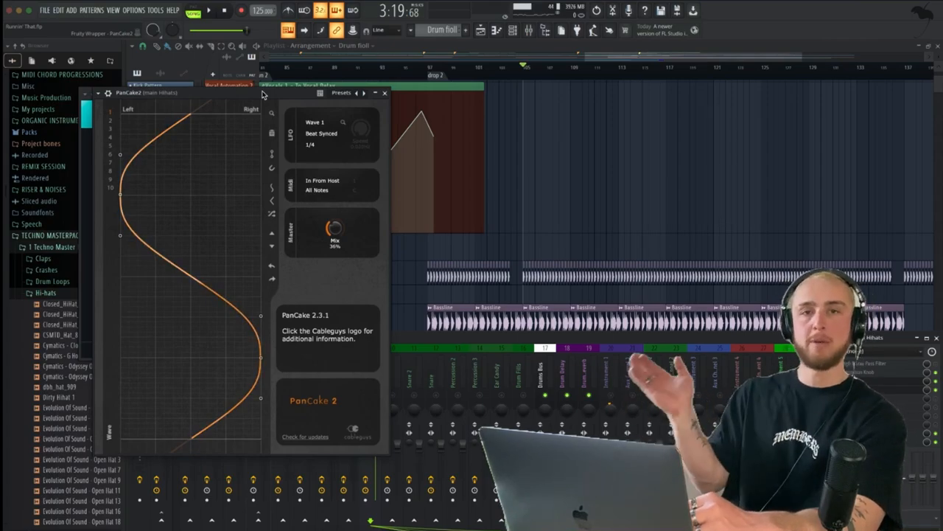
key(space)
click(386, 94)
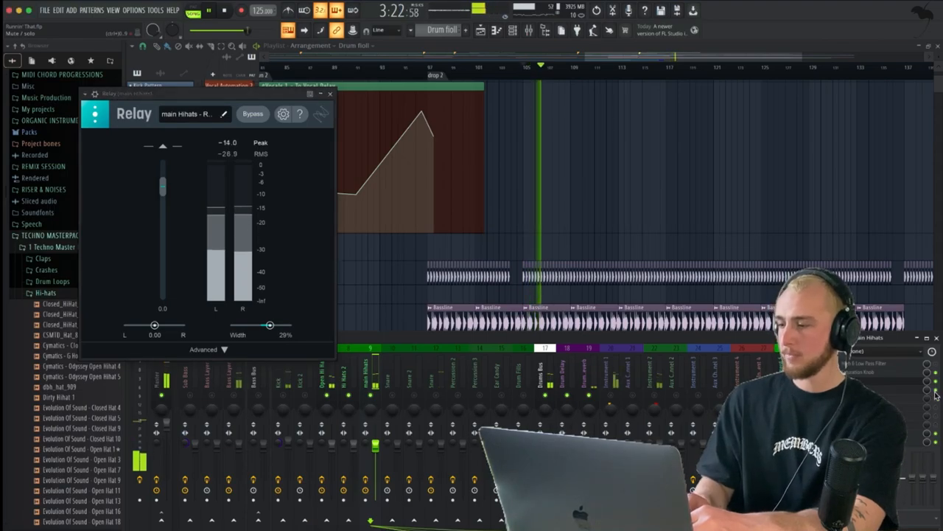
Inspect the Saturation Knob and its saturation type on the main Hihats track, and replay the drop
key(space)
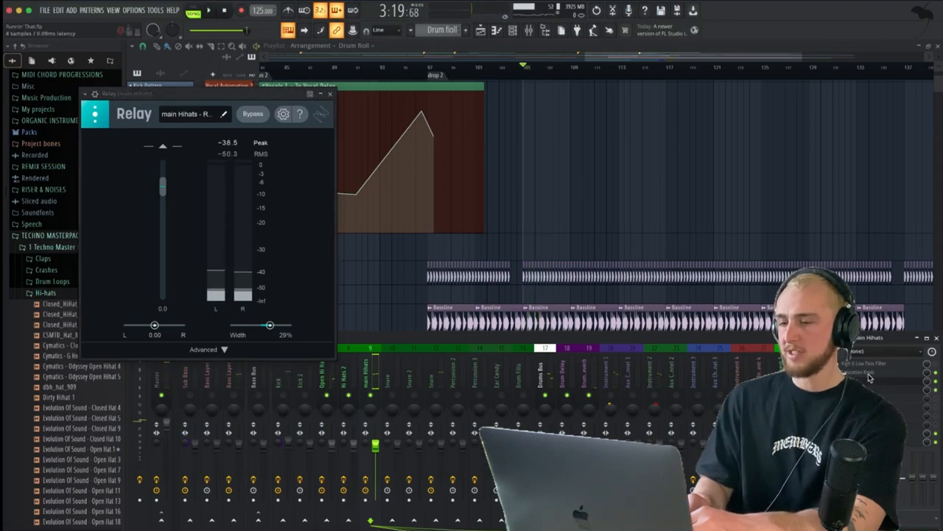
click(869, 376)
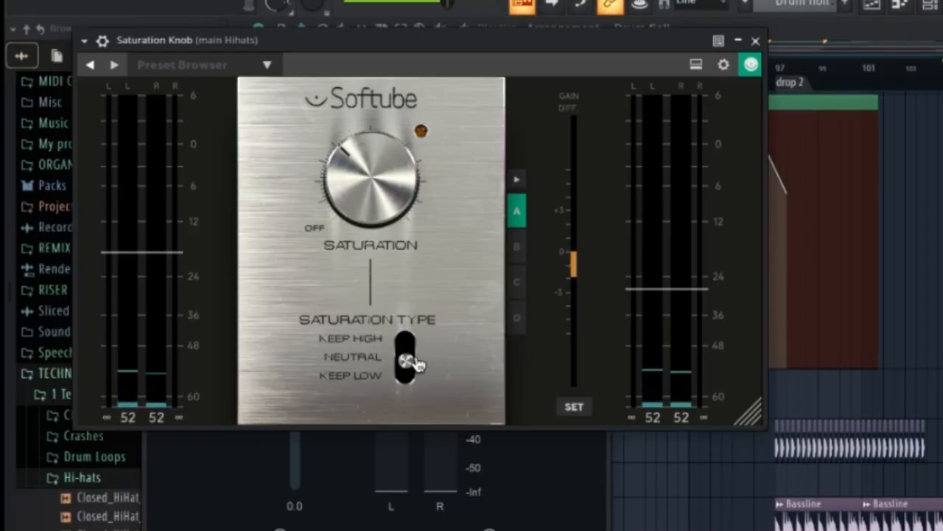
key(space)
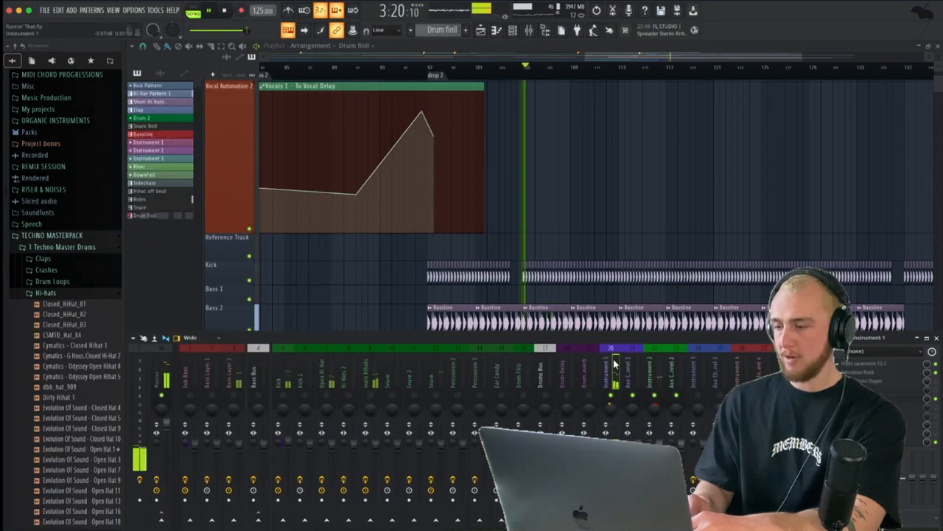
Inspect the Relay and the High & Low Pass Filter on the Instrument 1 mixer track, closing each plugin
scroll(371, 386, right, 5)
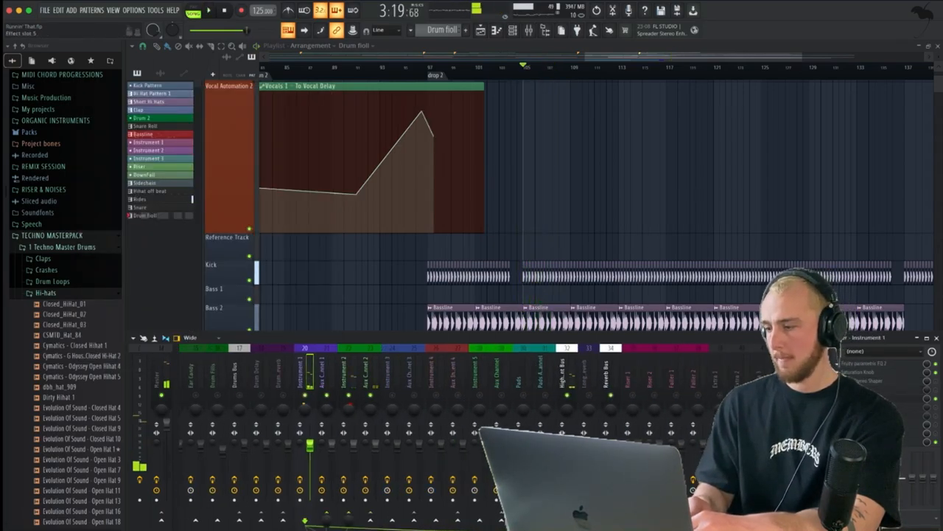
click(877, 398)
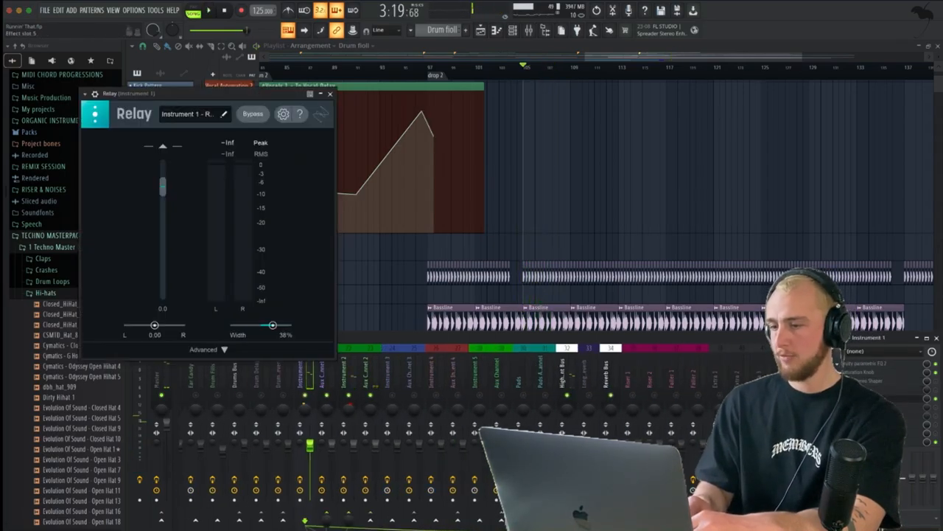
click(329, 93)
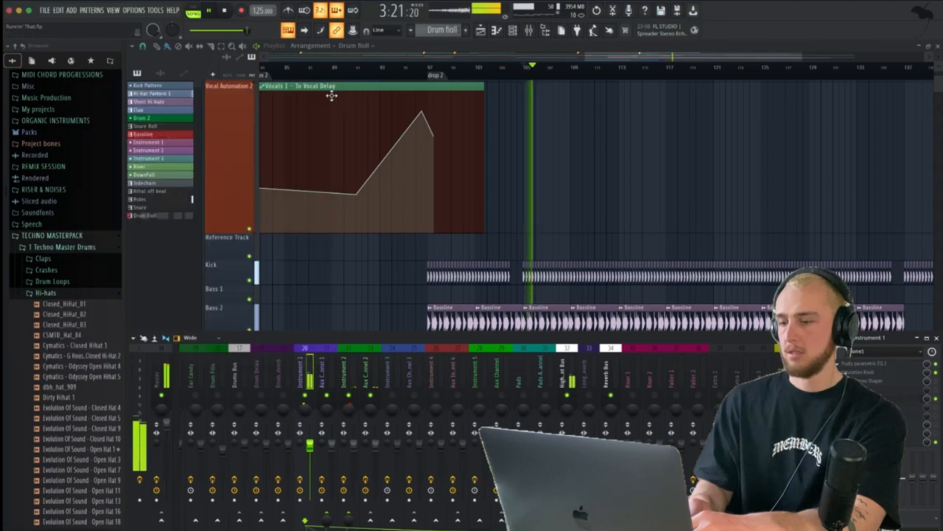
click(874, 363)
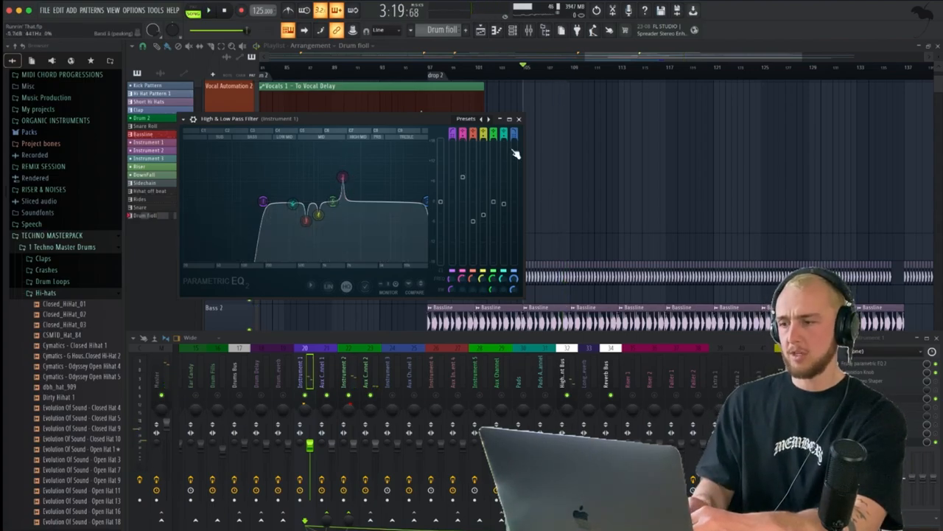
click(519, 120)
Inspect TDR Nova on the Instrument 2 track with its window moved aside, comparing its dynamic band with Instrument 1 playing
click(349, 383)
click(870, 399)
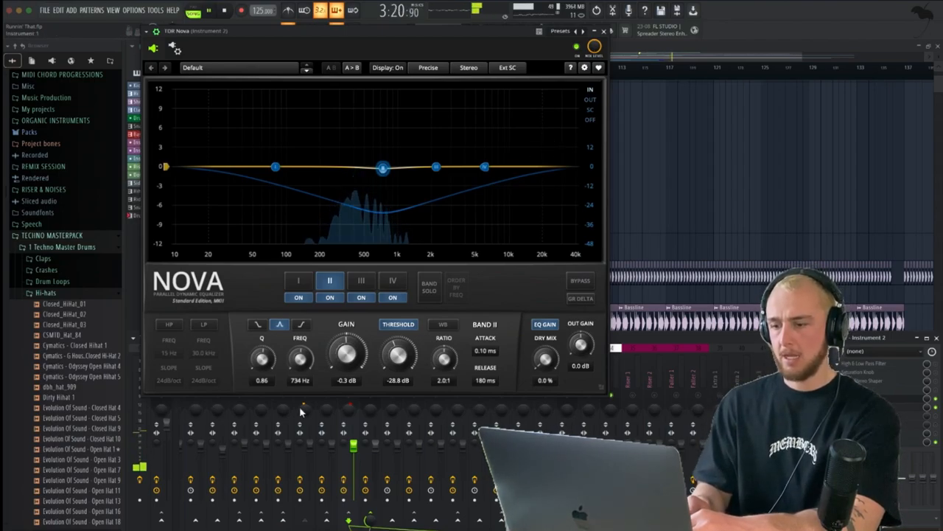
drag(384, 42, 642, 17)
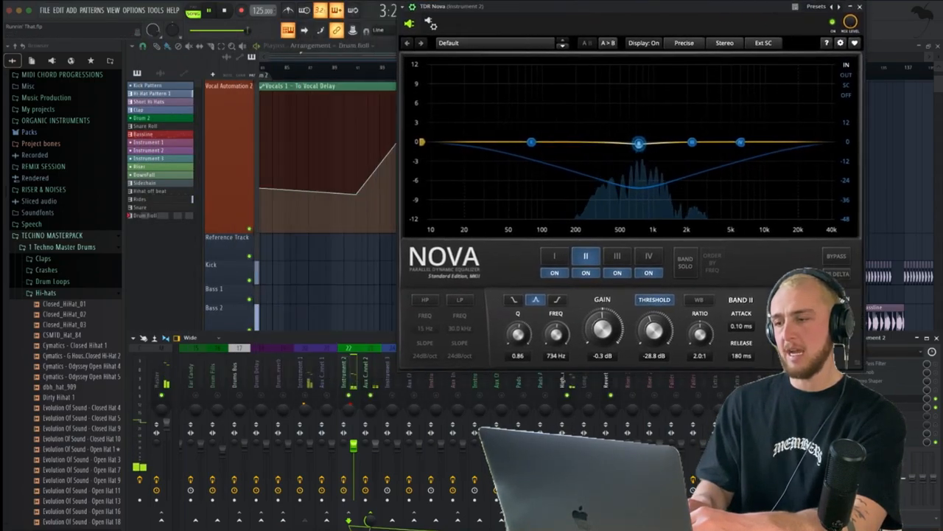
click(305, 394)
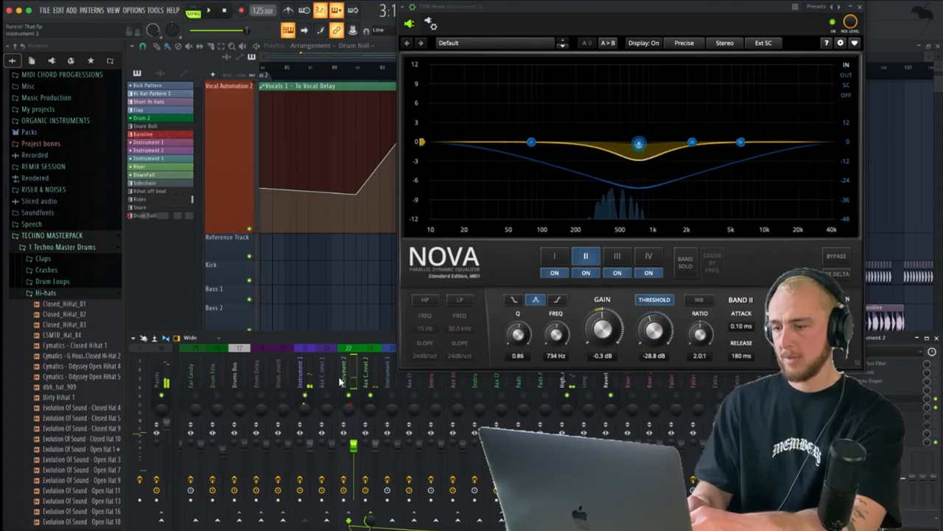
click(303, 374)
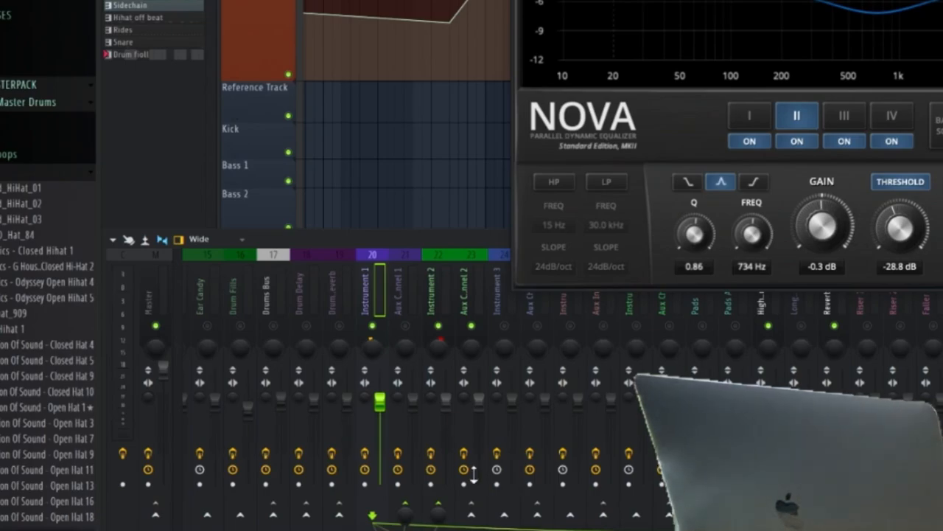
click(439, 285)
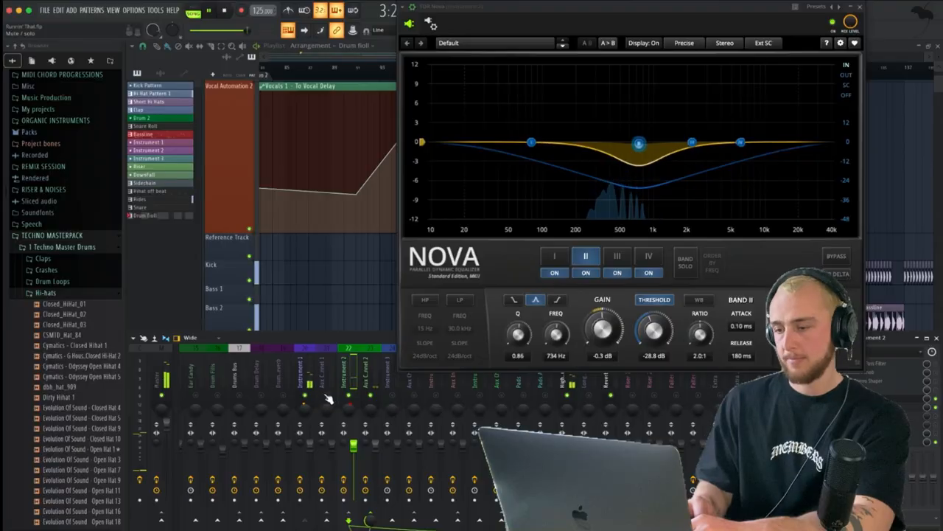
Unmute the Aux Channel 1 and Instrument 3 mixer tracks, close TDR Nova, and stop playback
click(327, 397)
click(392, 396)
click(860, 8)
key(space)
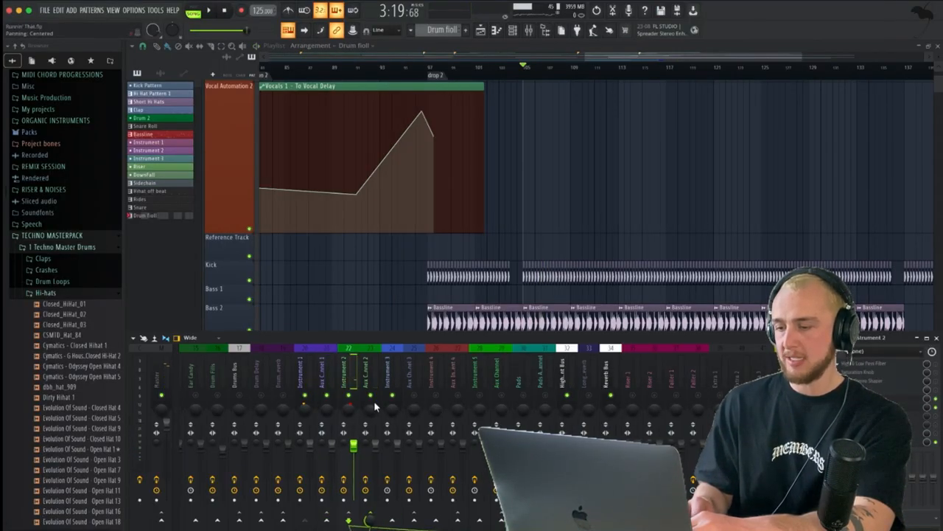
Inspect ValhallaSupermassive and the High Pass Filter on the Aux Channel 2 mixer track, closing each plugin
click(371, 376)
click(880, 370)
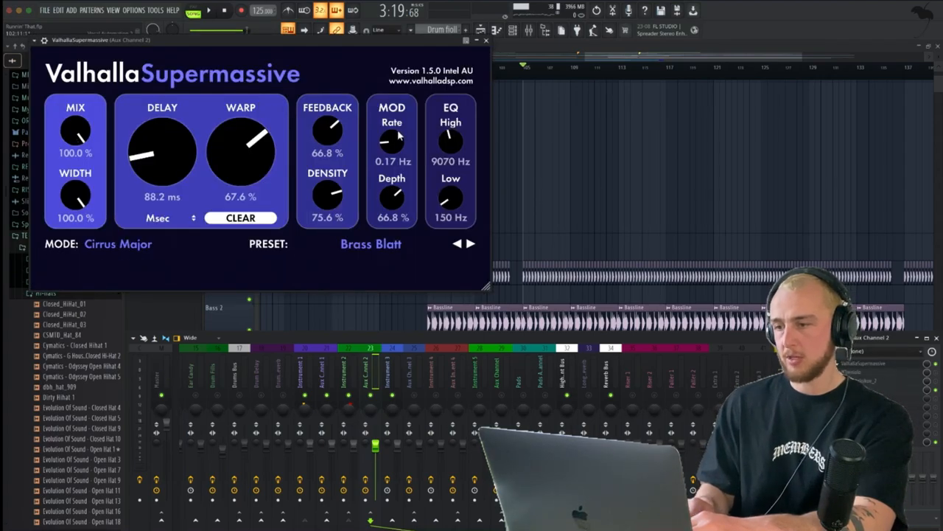
click(488, 41)
click(841, 361)
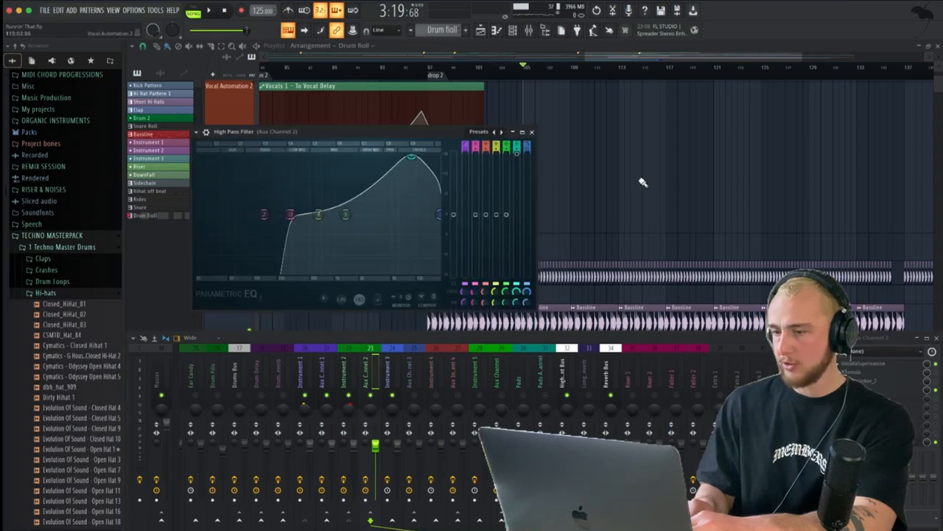
click(533, 132)
Open the Fruity Limiter on Aux Channel 2, watch its compression during playback, and check its sidechain input
click(869, 372)
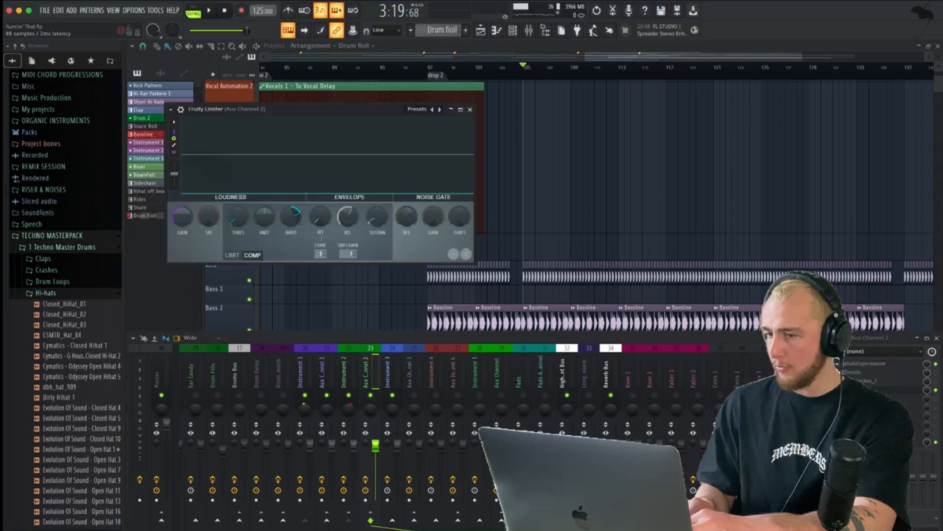
key(space)
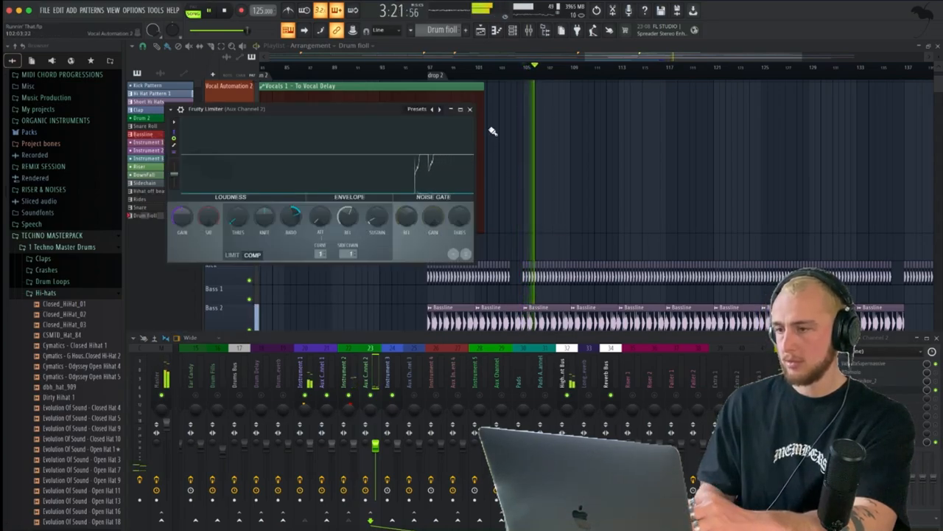
key(space)
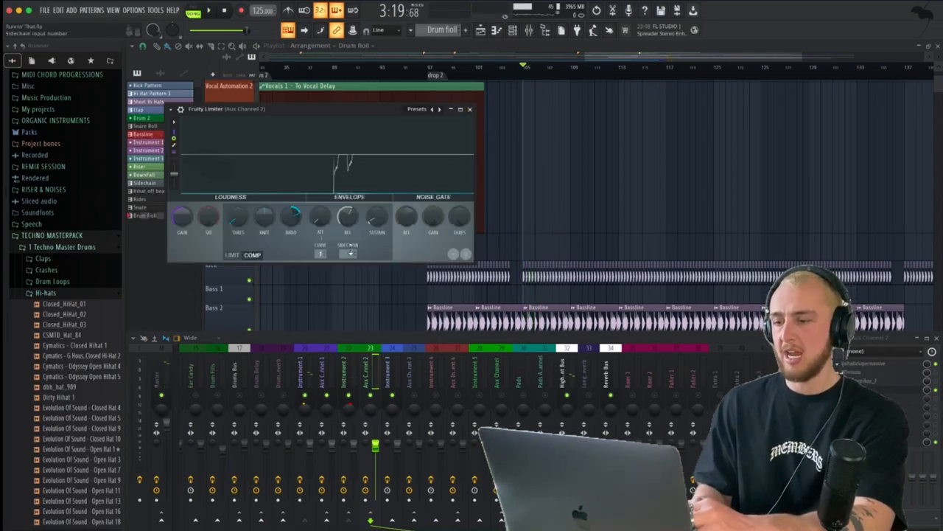
click(352, 253)
click(373, 262)
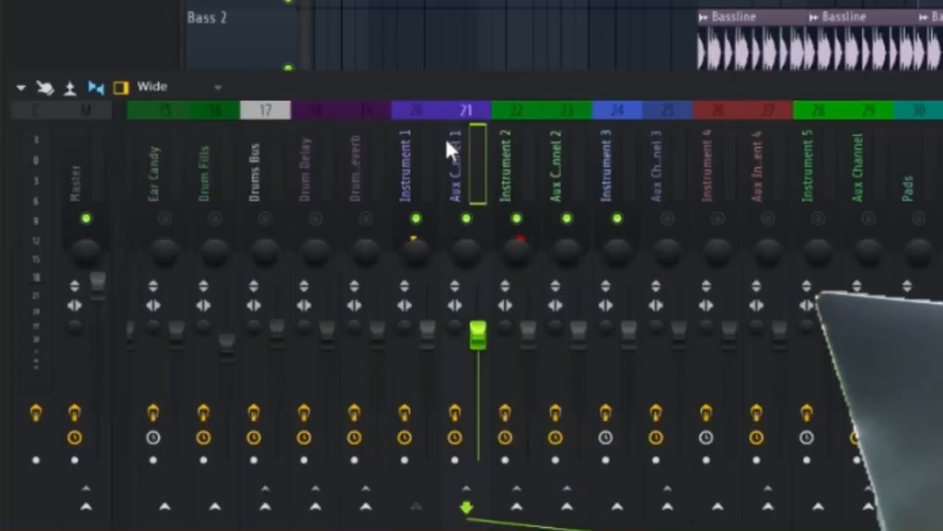
Go through the instrument and aux mixer tracks one by one, from Instrument 2 to Aux Channel 3
key(Right)
key(Right)
key(Right)
key(Right)
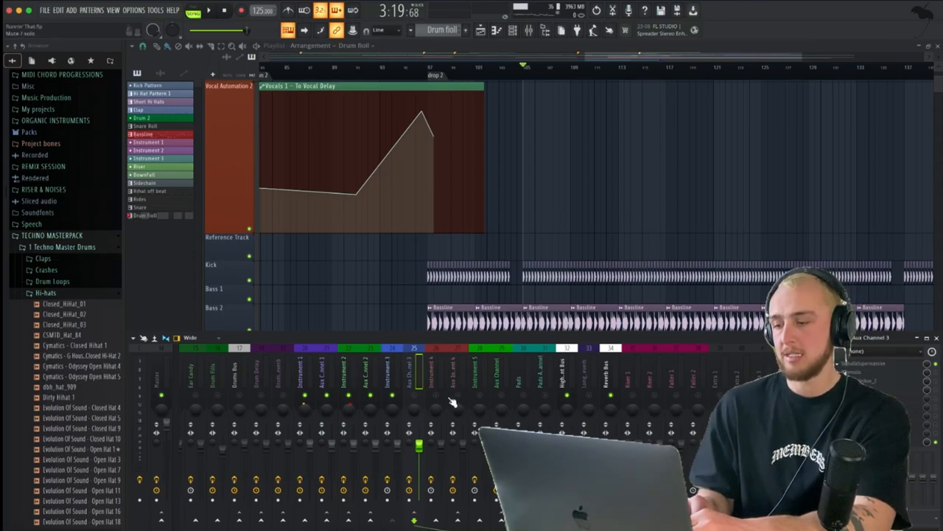
Solo the Vocals 2 mixer track, listen to it in drop 2, and open its High Pass Filter
scroll(509, 399, right, 5)
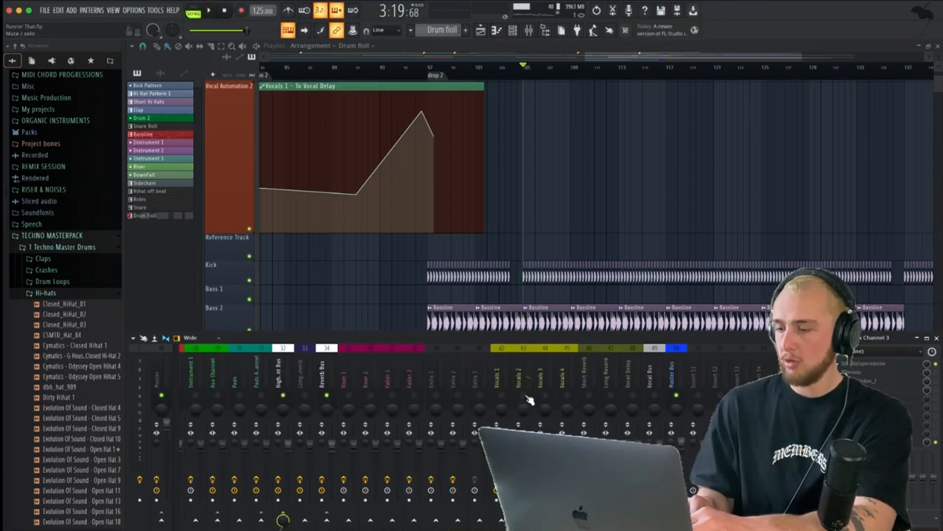
click(525, 399)
key(space)
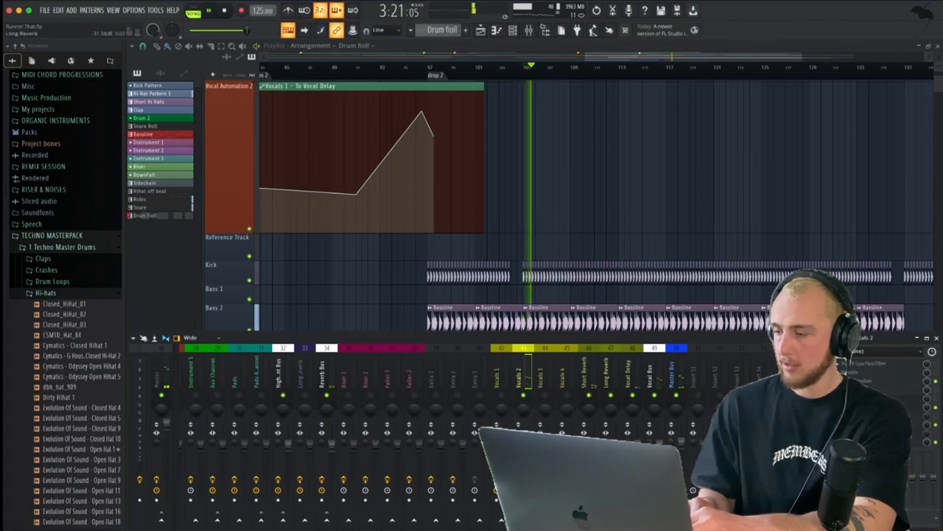
key(space)
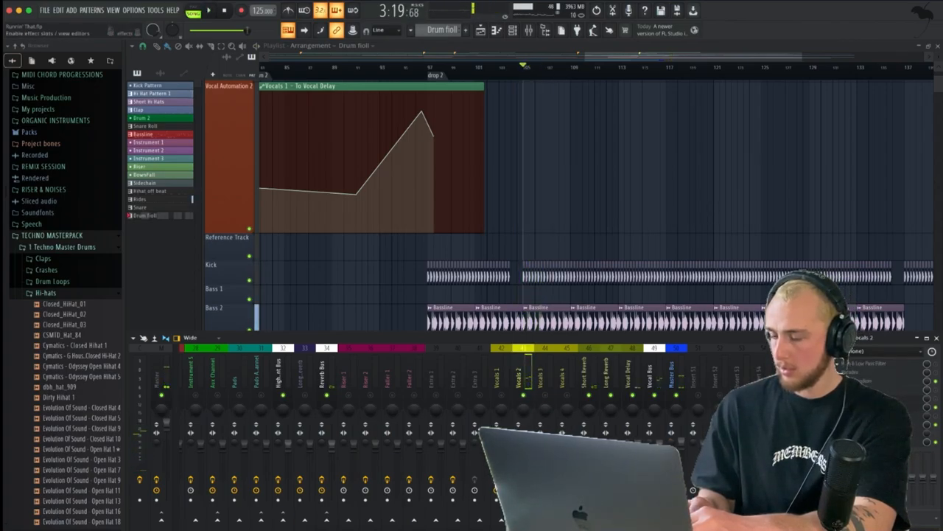
key(space)
key(space)
key(space)
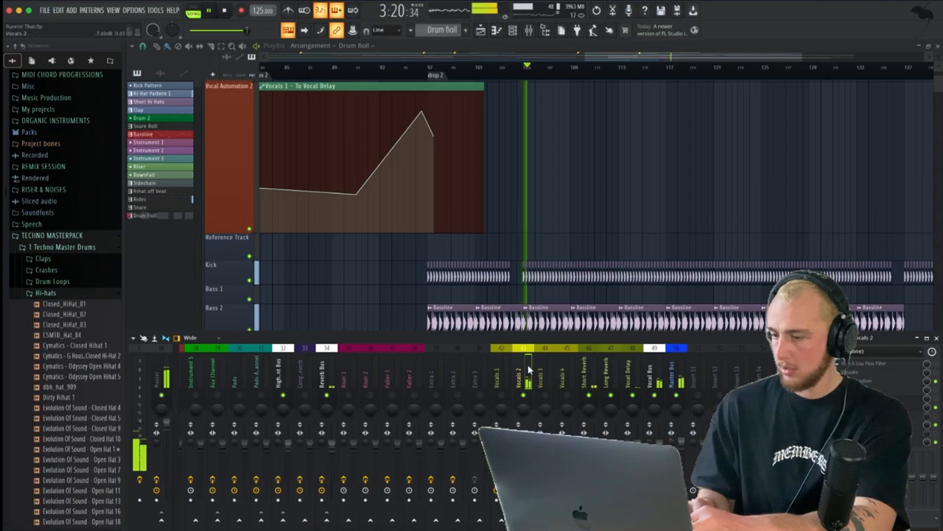
key(space)
click(870, 363)
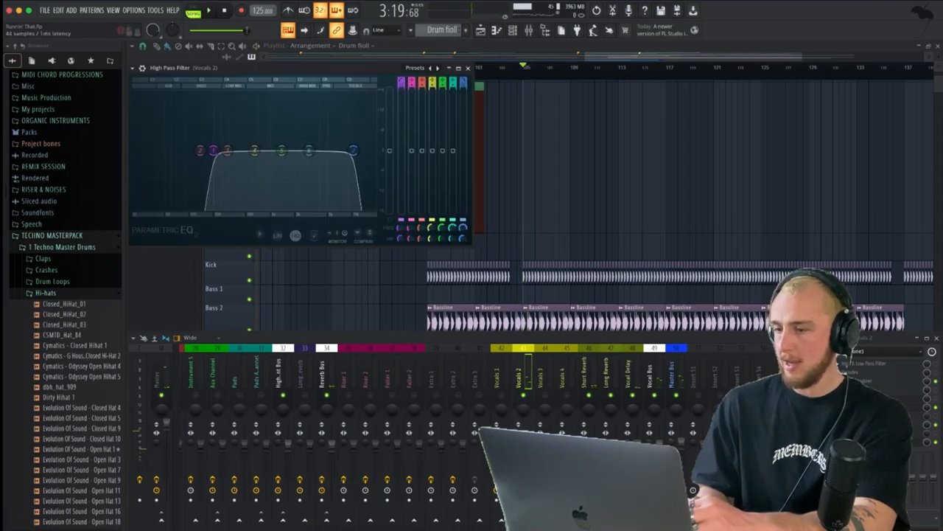
Close the High Pass Filter, audition the Soundgoodizer on the Vocals 2 mixer track during repeated playback, and close it
click(467, 68)
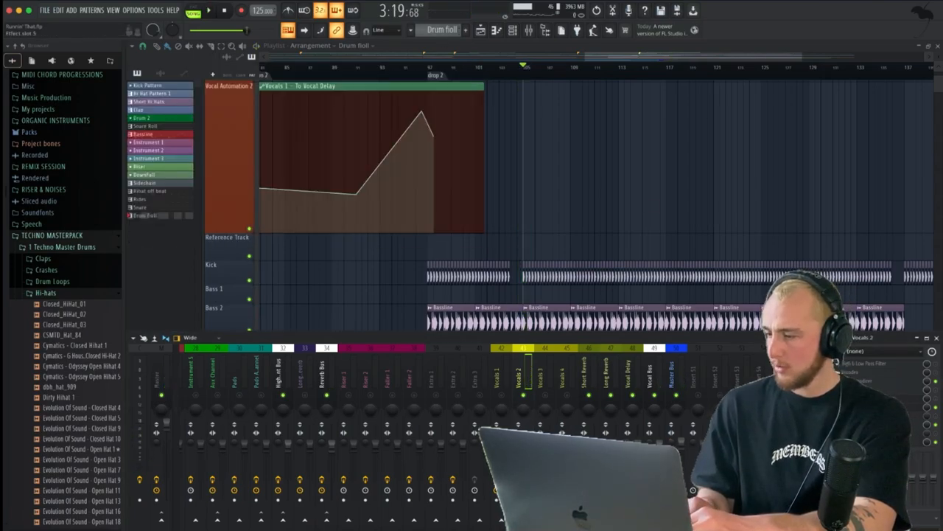
click(864, 376)
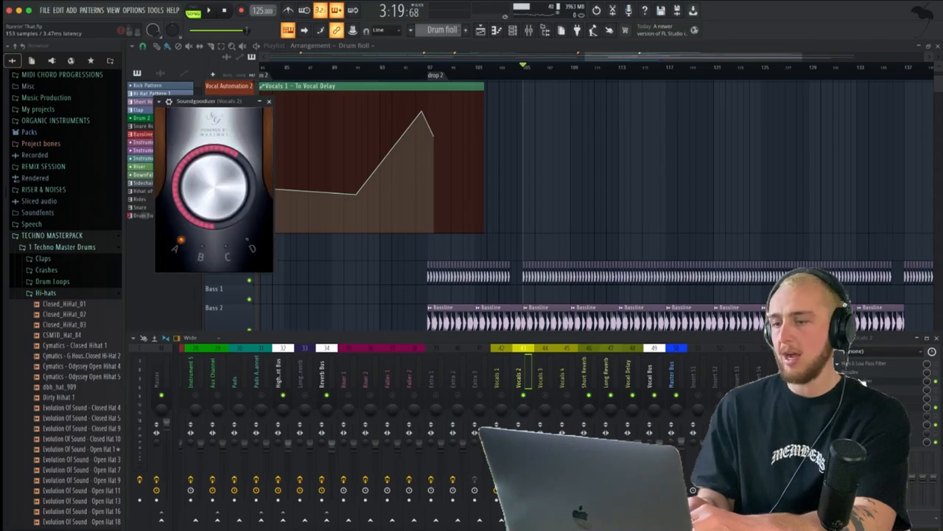
key(space)
key(space)
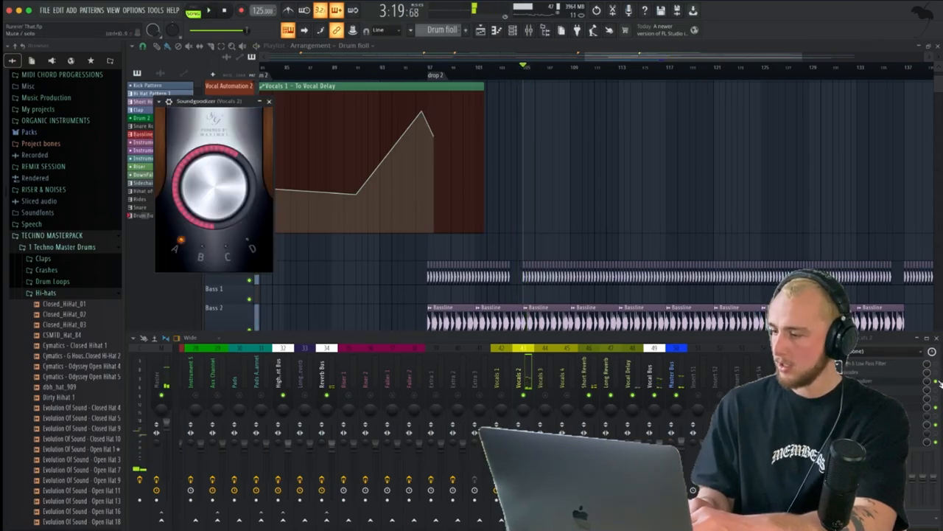
key(space)
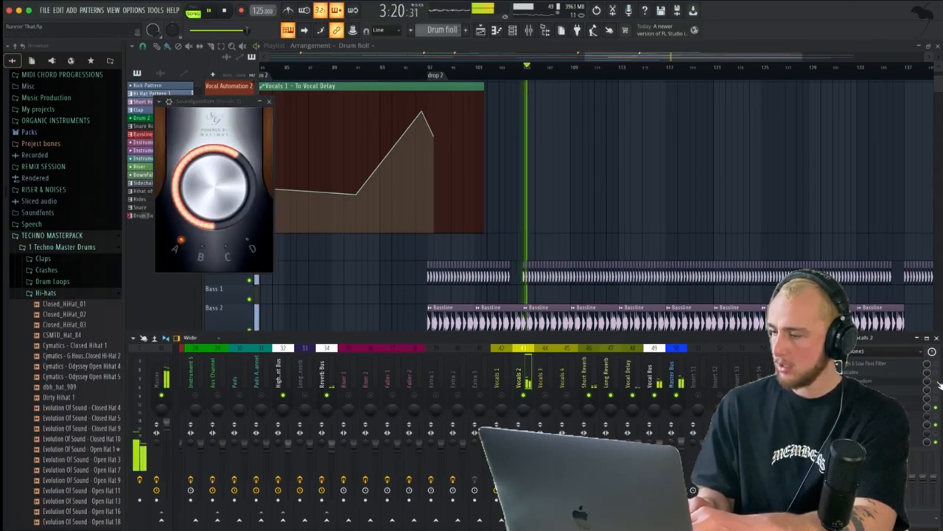
key(space)
key(space)
key(space)
click(269, 102)
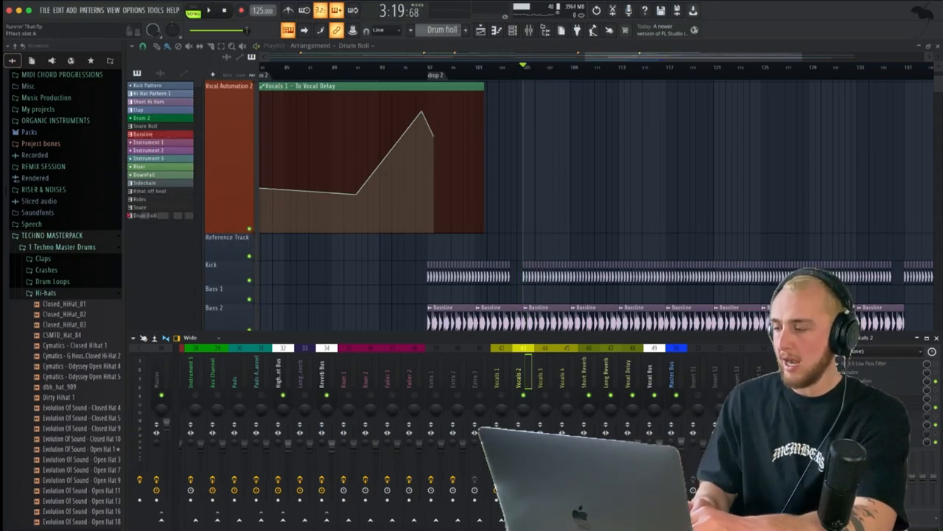
Inspect the PanCake2 panning effect on Vocals 2 while the vocal plays, closing the plugin and stopping playback
click(877, 407)
key(space)
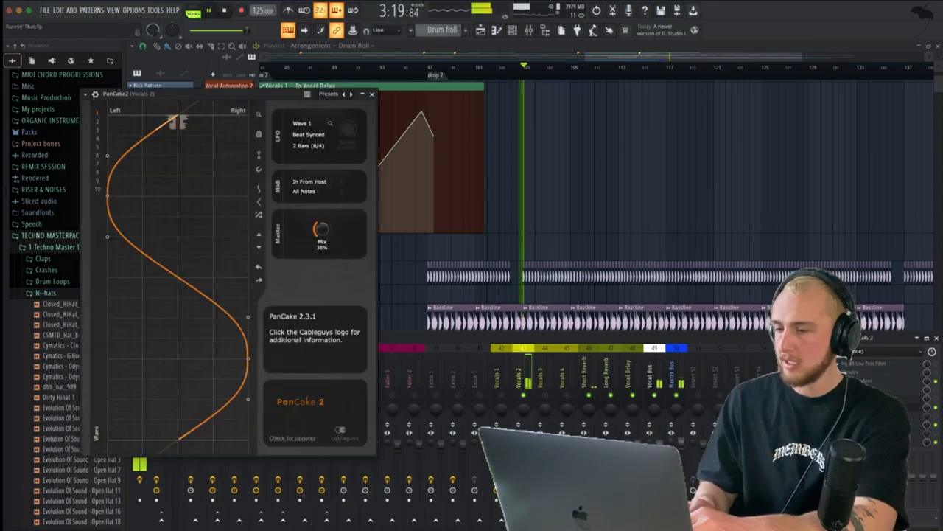
click(373, 92)
key(space)
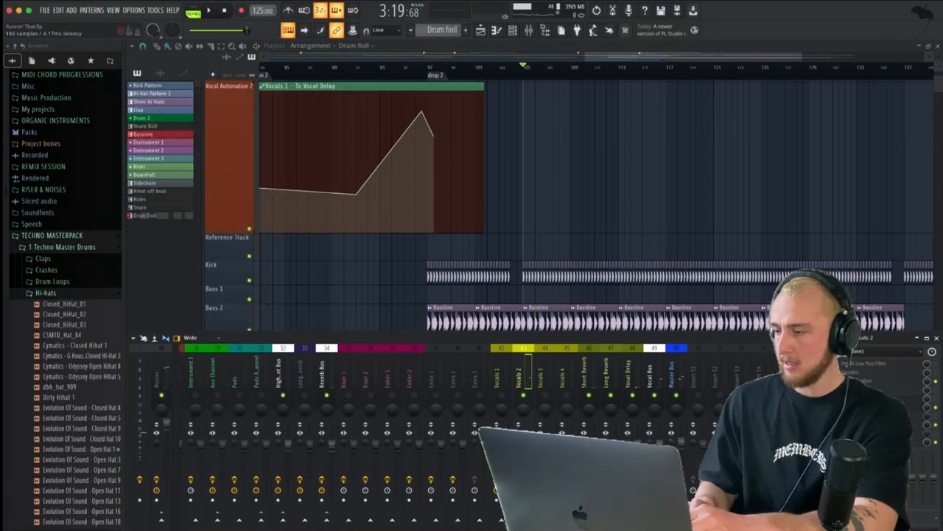
Check the TDR Kotelnikov compressor's settings and gain reduction on Vocals 2 during playback, and close the plugin
click(877, 416)
key(space)
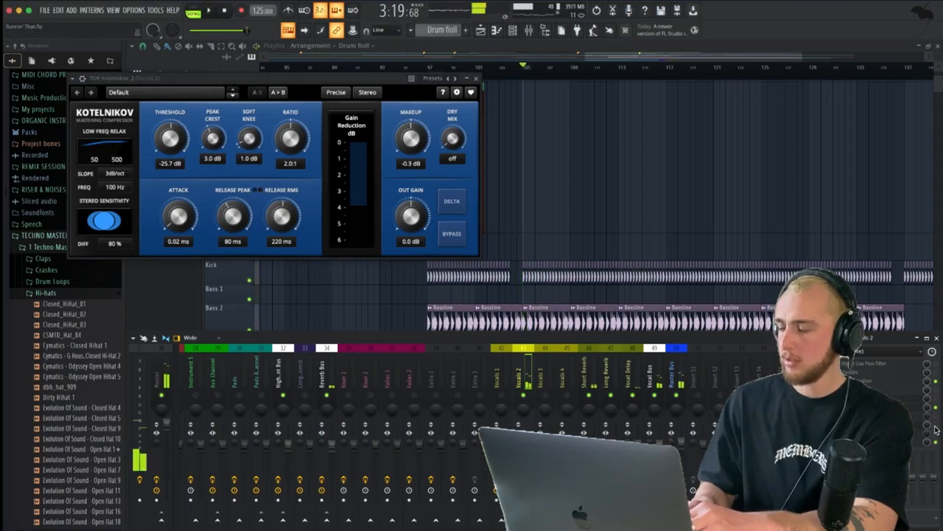
click(476, 78)
scroll(597, 156, up, 4)
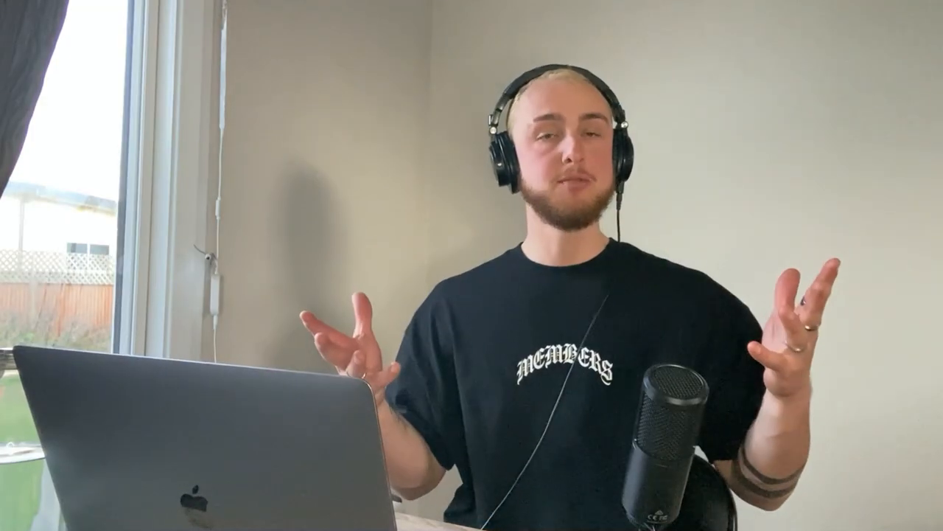